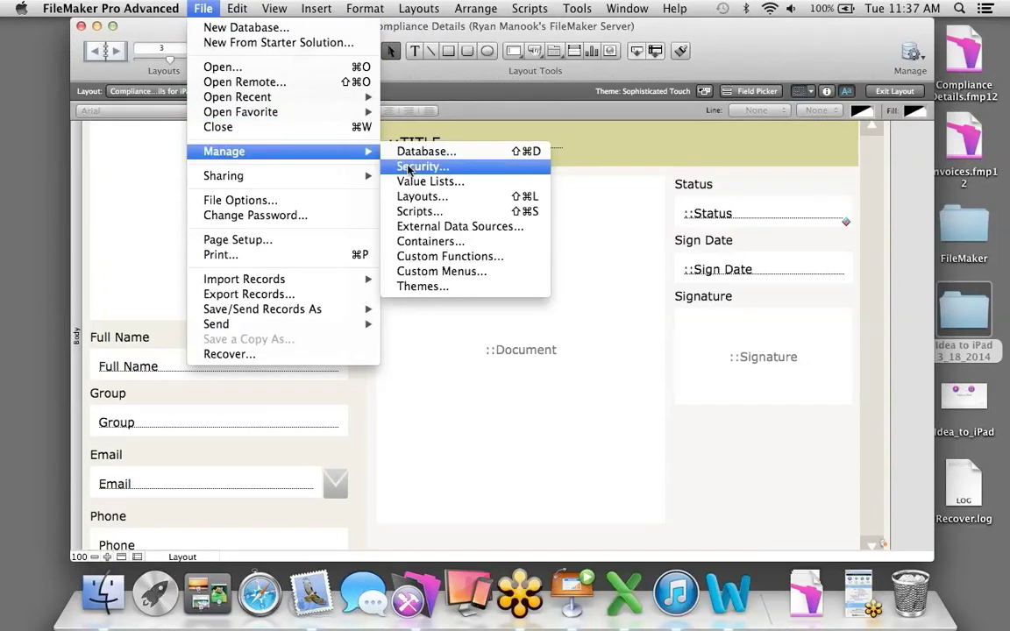
Review Compliance Details' security: Admin with Full Access, Guest inactive with Read-Only Access.
click(409, 166)
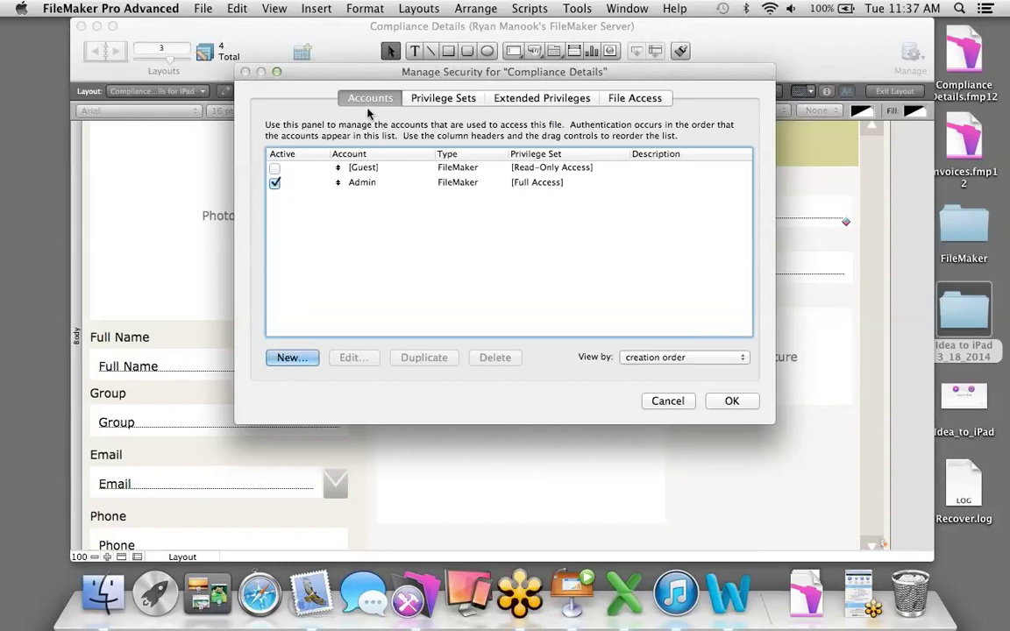
click(430, 100)
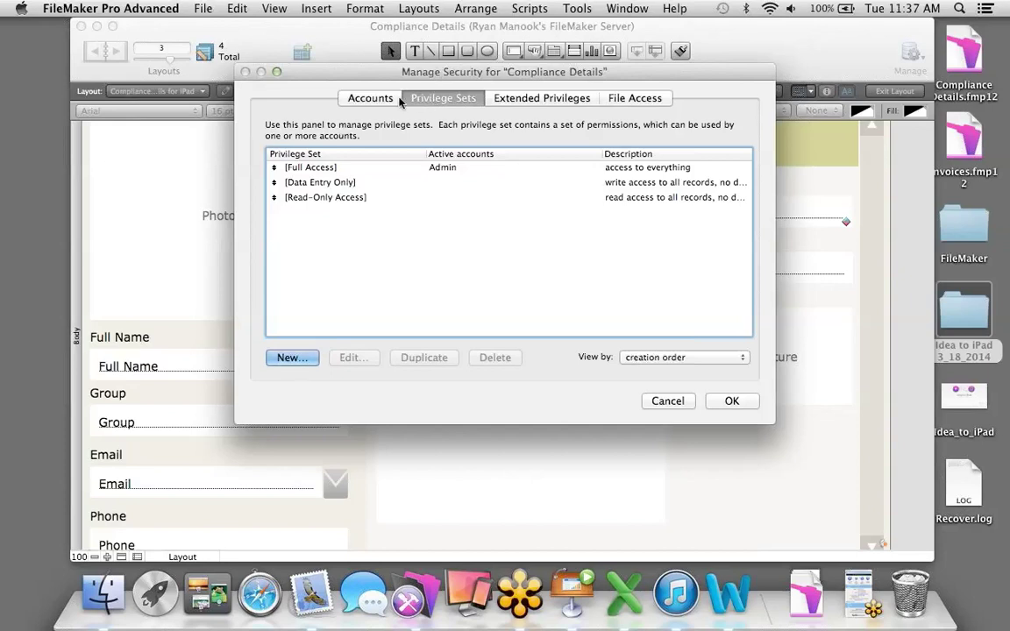
click(372, 98)
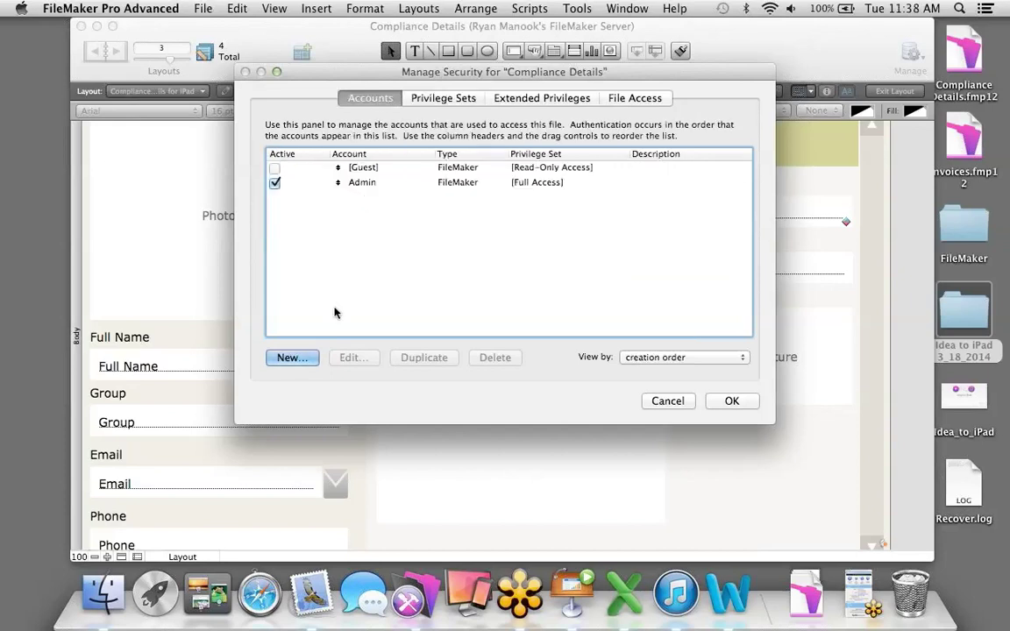
Add an active account with the employee's full name and a password, choosing New Privilege Set.
click(291, 358)
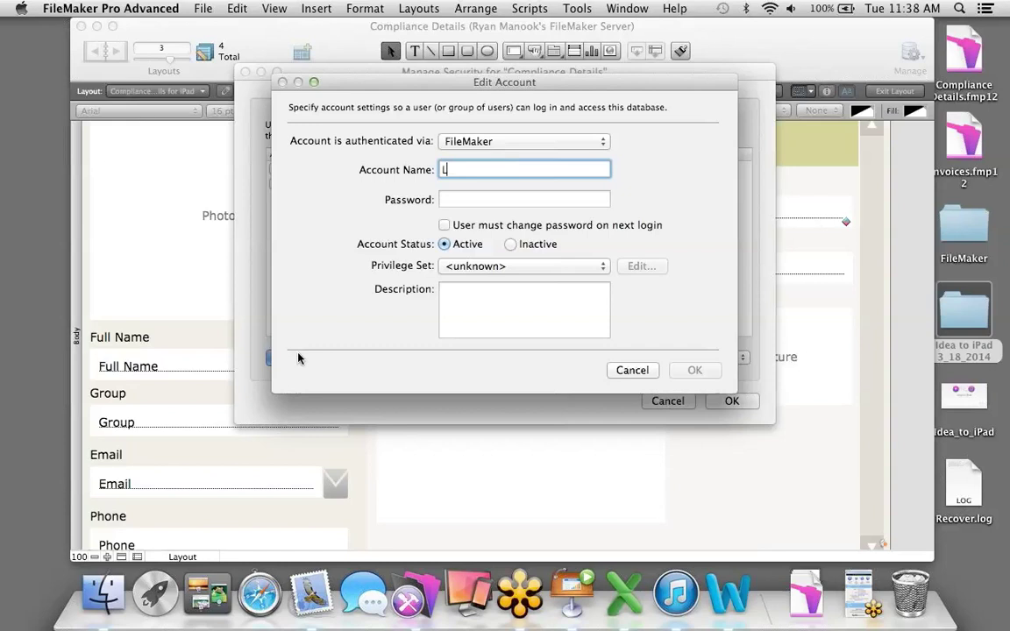
click(471, 201)
text(••••)
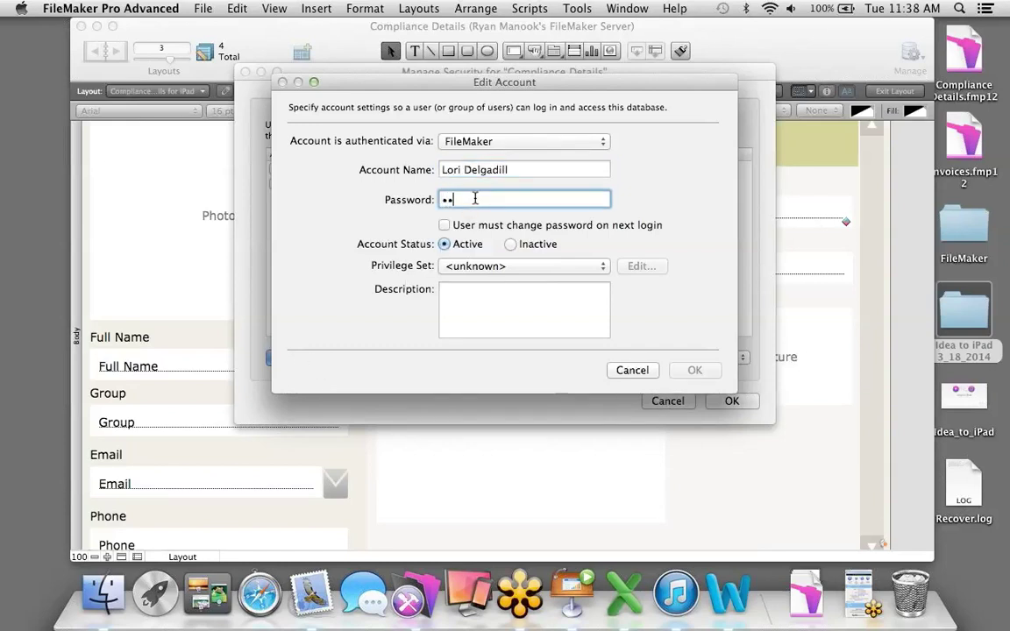
click(530, 265)
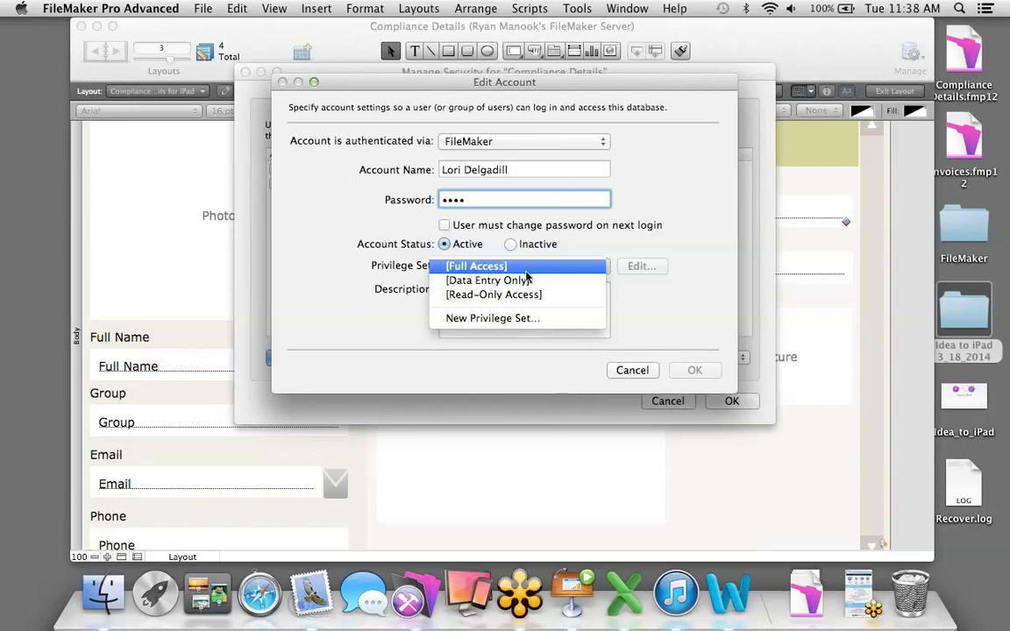
click(513, 319)
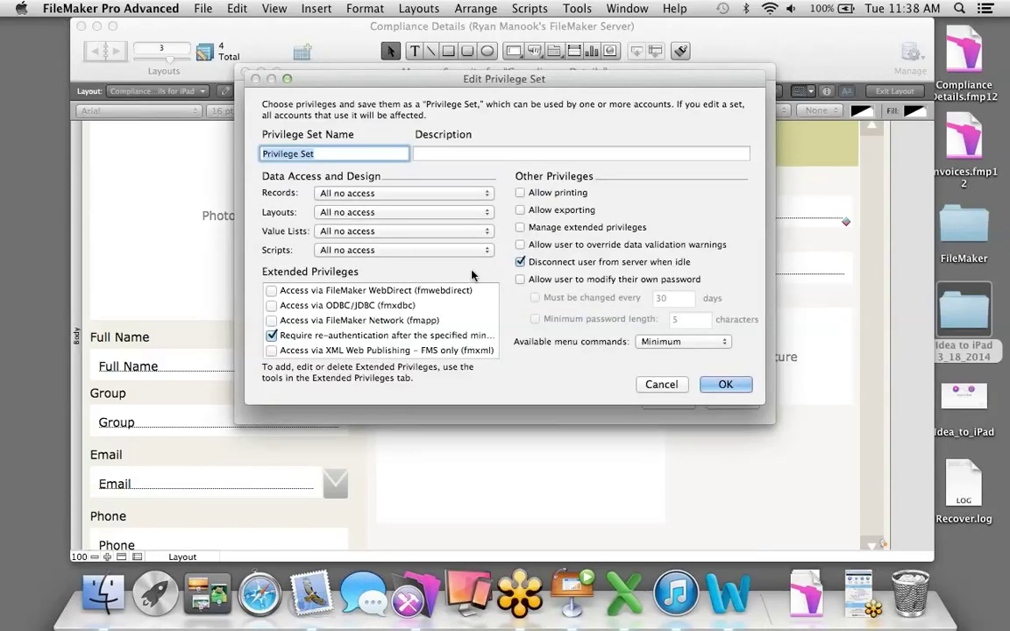
Name the privilege set Employees, set Records to Custom privileges, and select the Employees table.
key(BackSpace)
text(Employees)
click(397, 193)
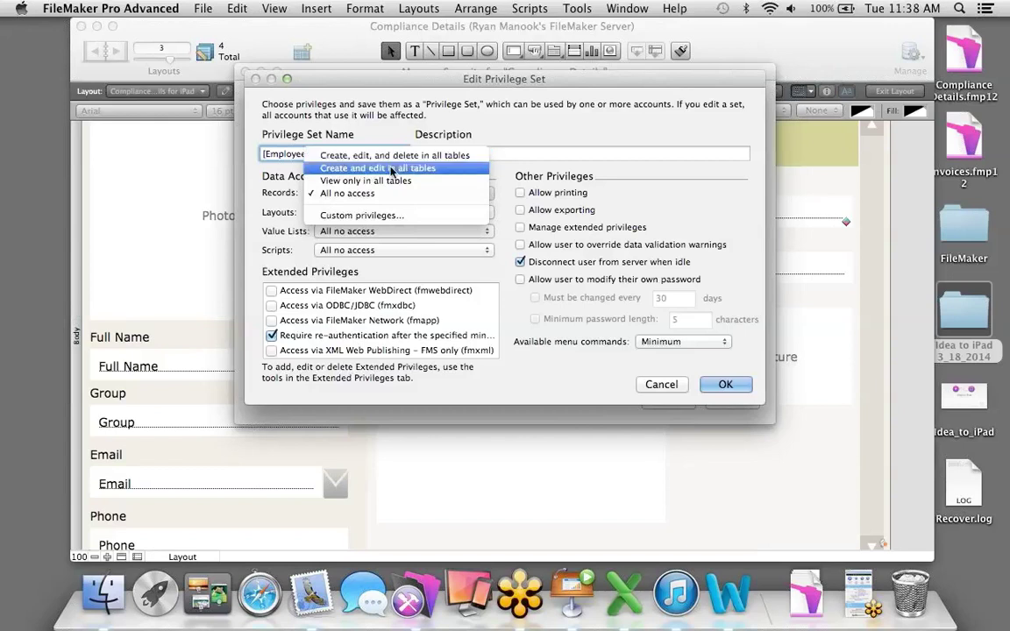
click(378, 217)
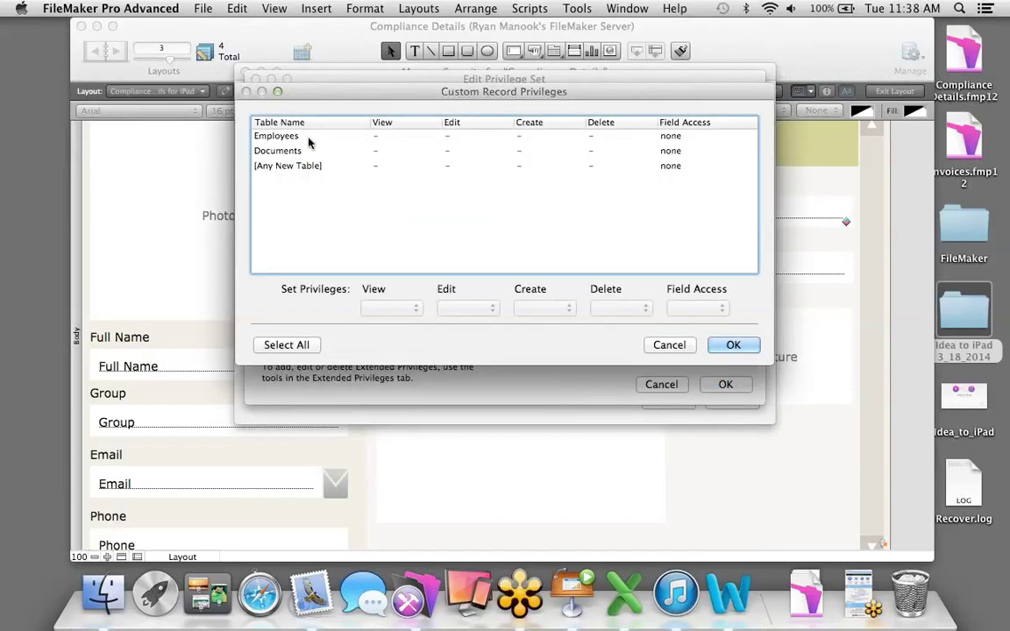
click(308, 139)
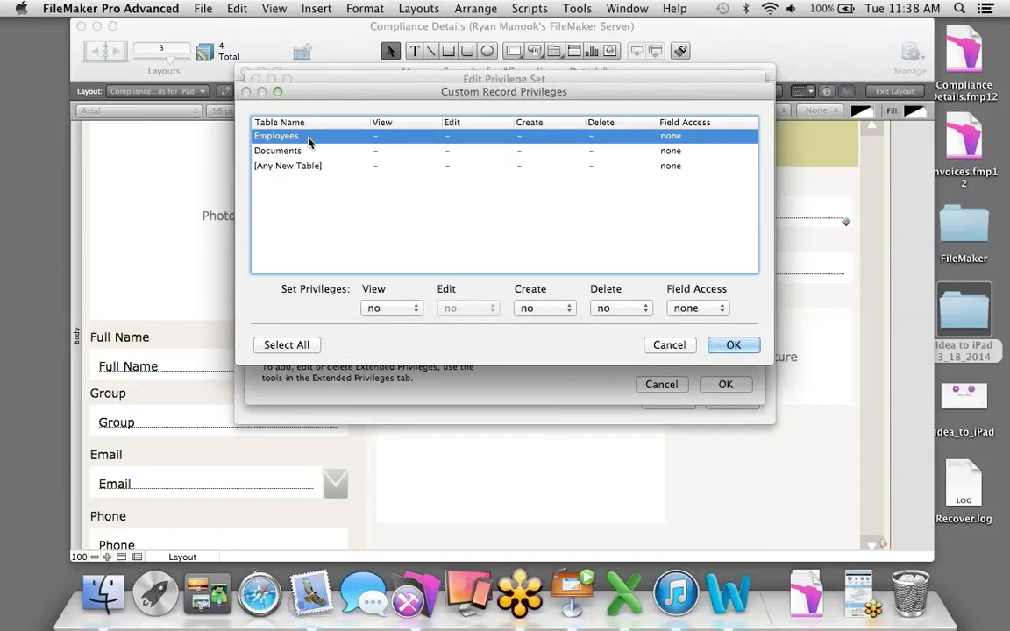
Limit viewing of Employees records with the calculation Get ( AccountName ) = Full Name.
click(410, 307)
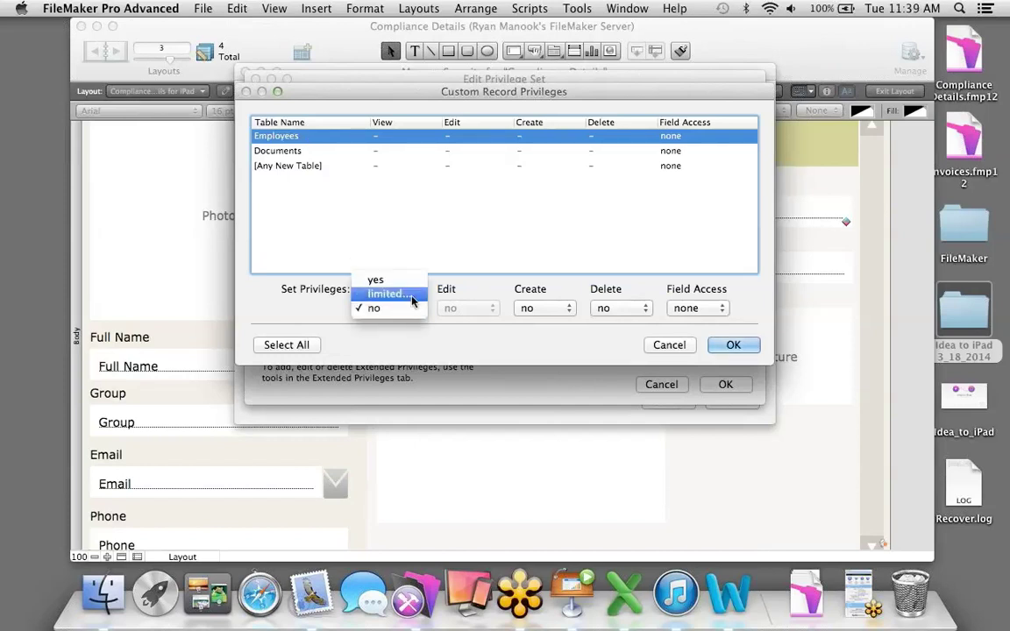
click(411, 299)
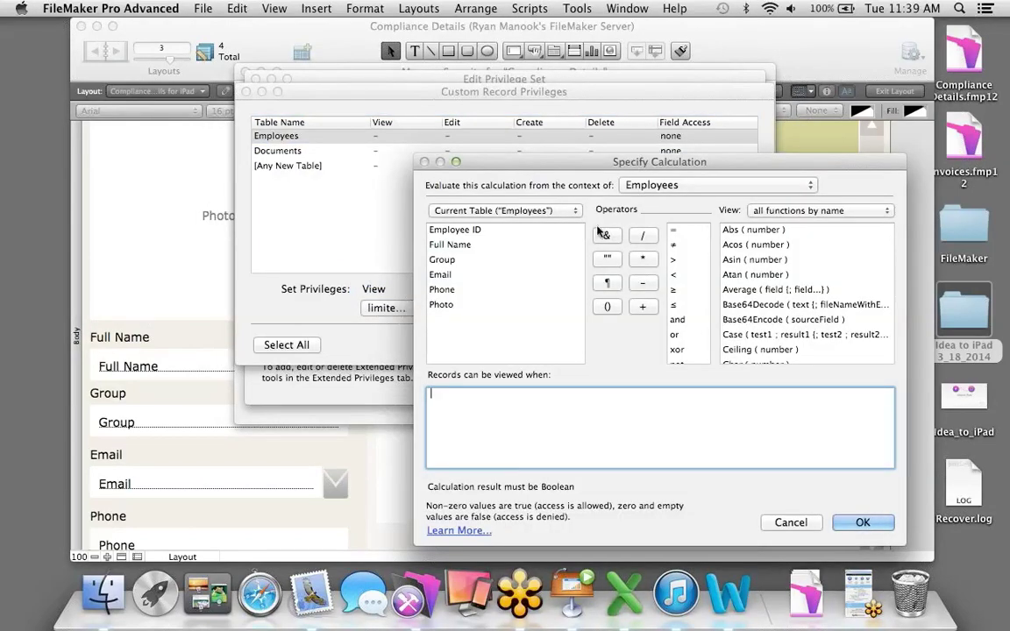
click(791, 210)
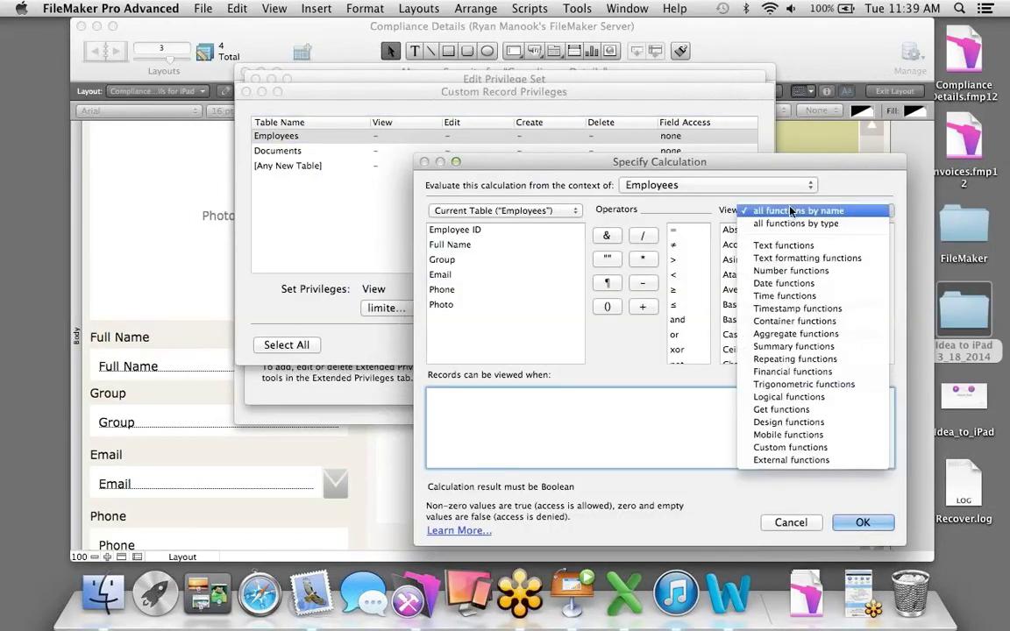
click(800, 410)
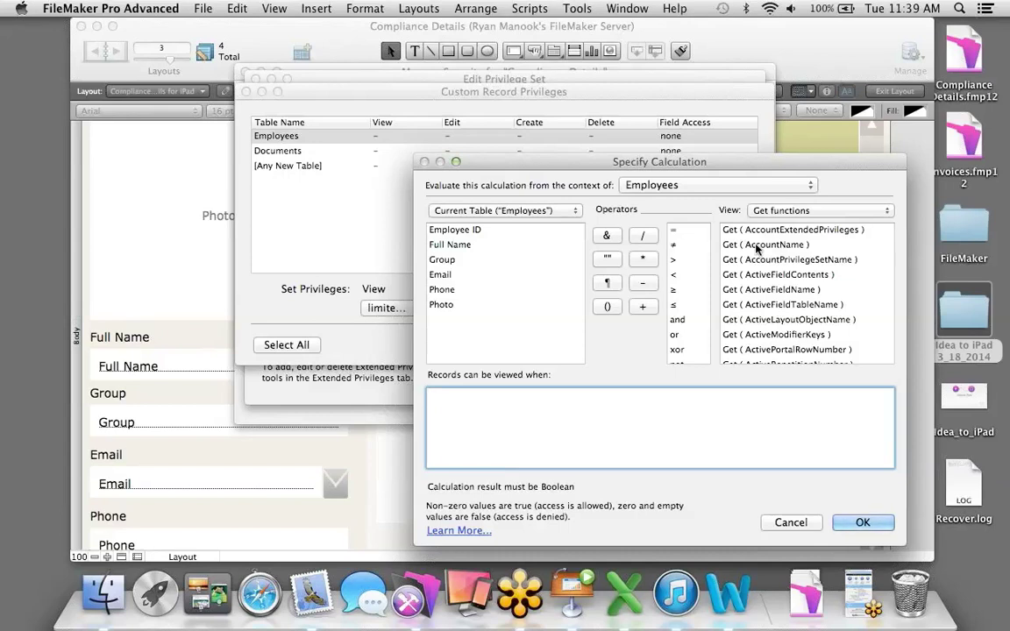
double_click(758, 245)
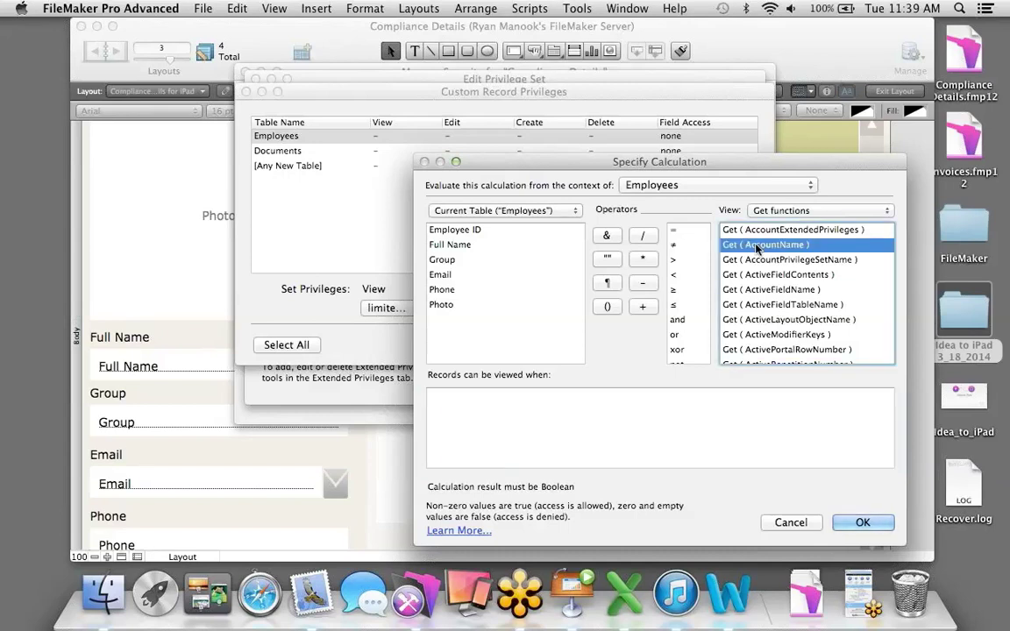
click(652, 397)
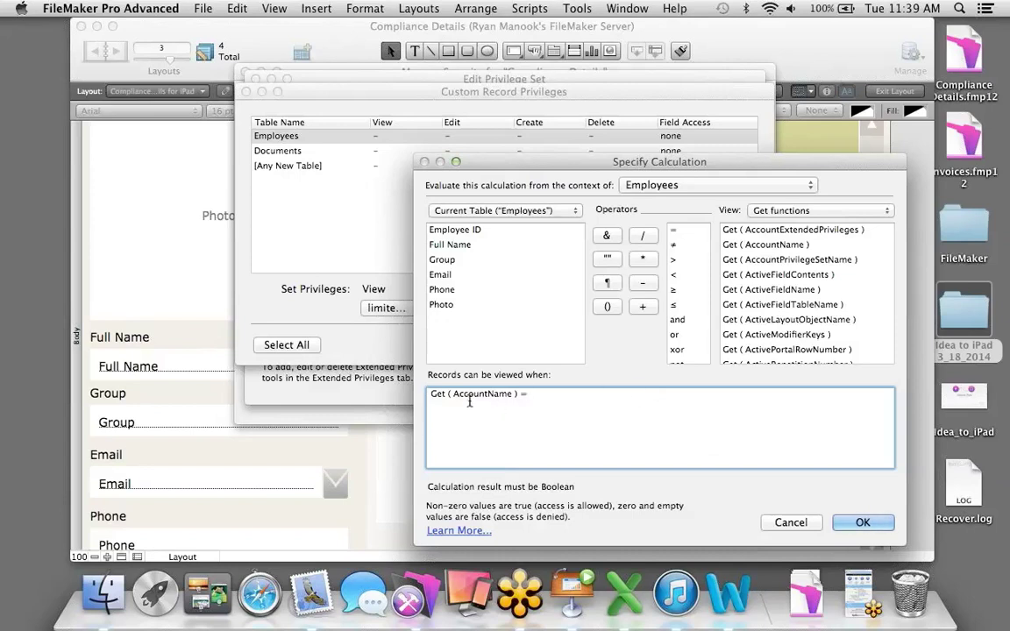
double_click(455, 249)
click(854, 521)
click(488, 308)
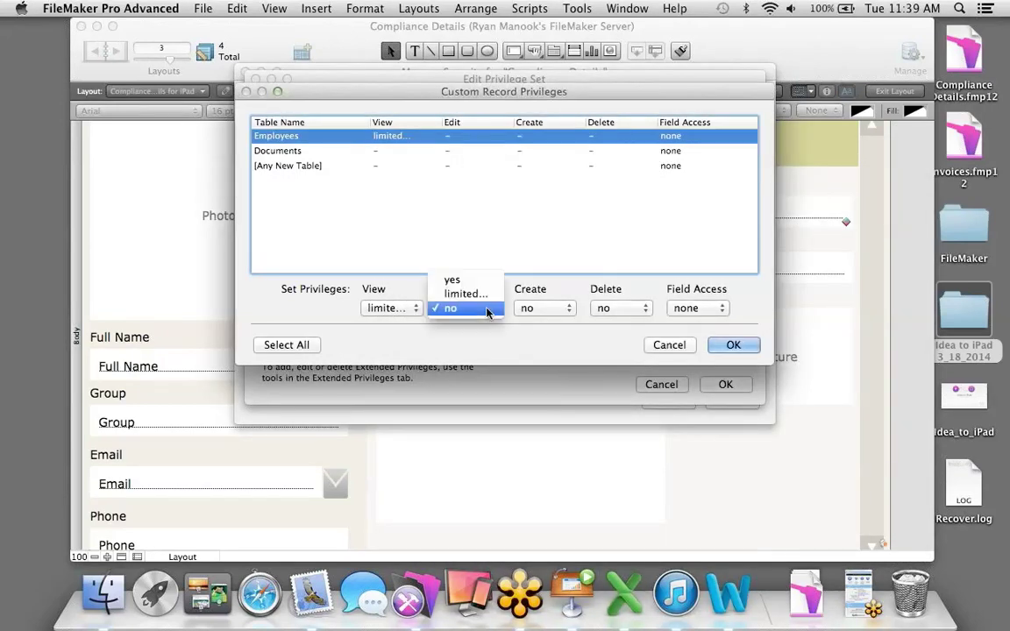
Limit editing of Employees records with Get ( AccountName ) = Full Name.
click(480, 291)
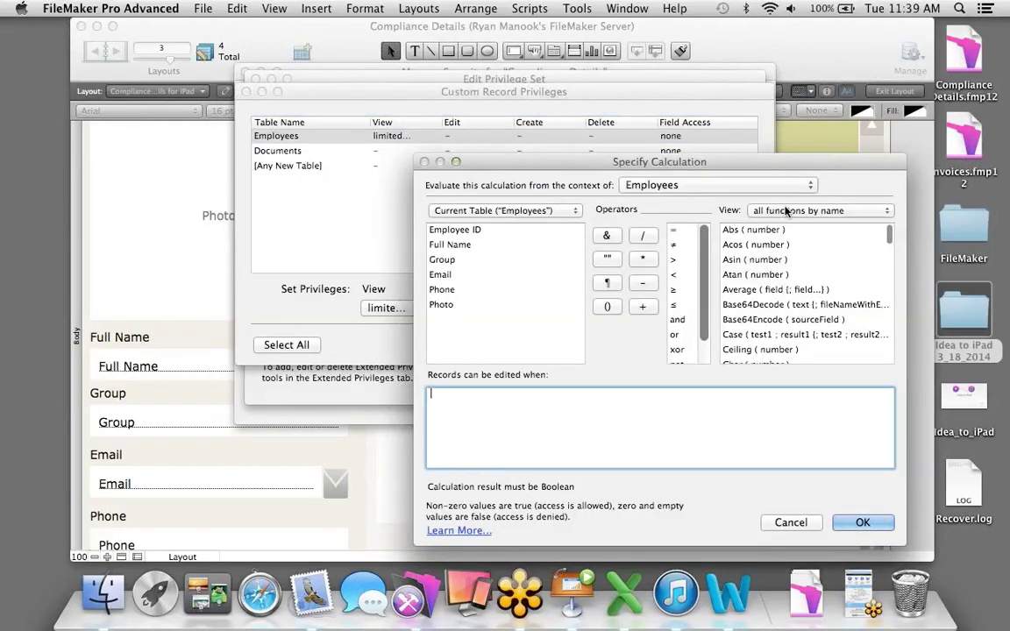
click(806, 210)
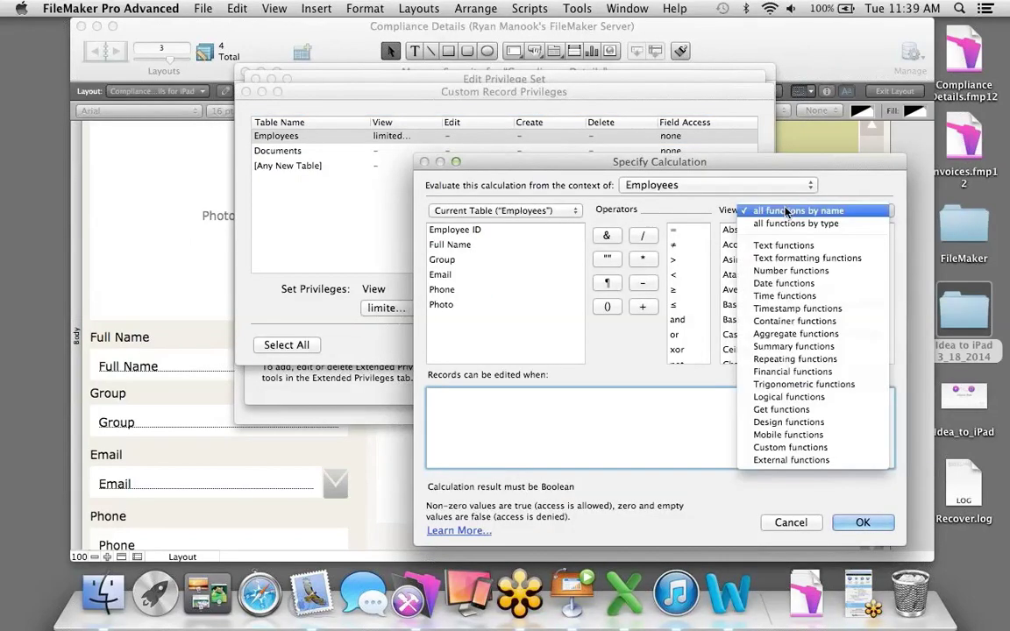
click(795, 409)
click(767, 248)
double_click(767, 248)
text(=)
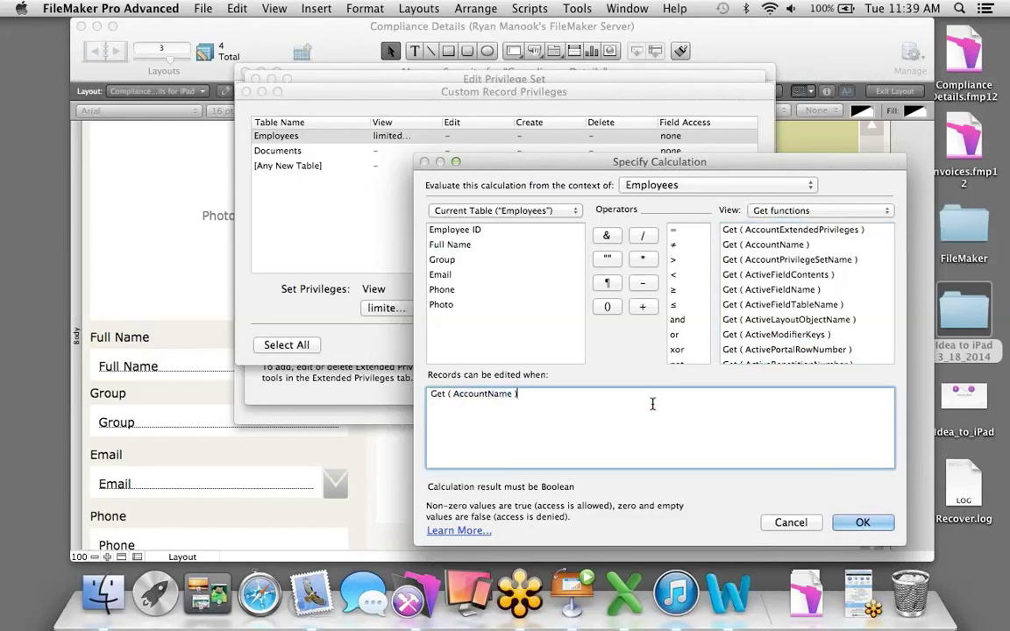
double_click(455, 250)
click(859, 522)
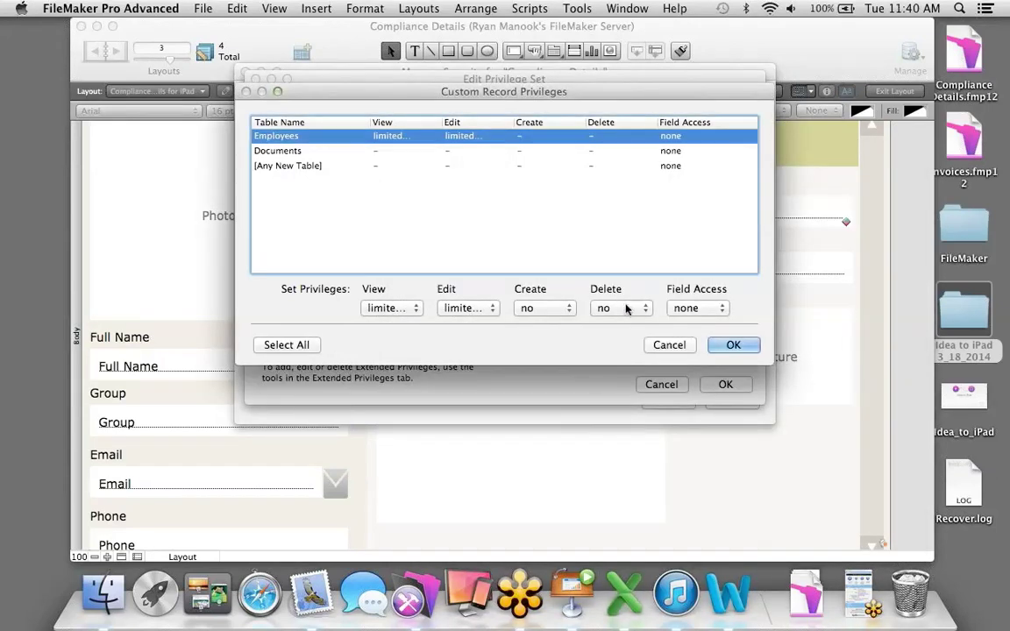
Give Employees field access to all fields and select the Documents table.
click(681, 308)
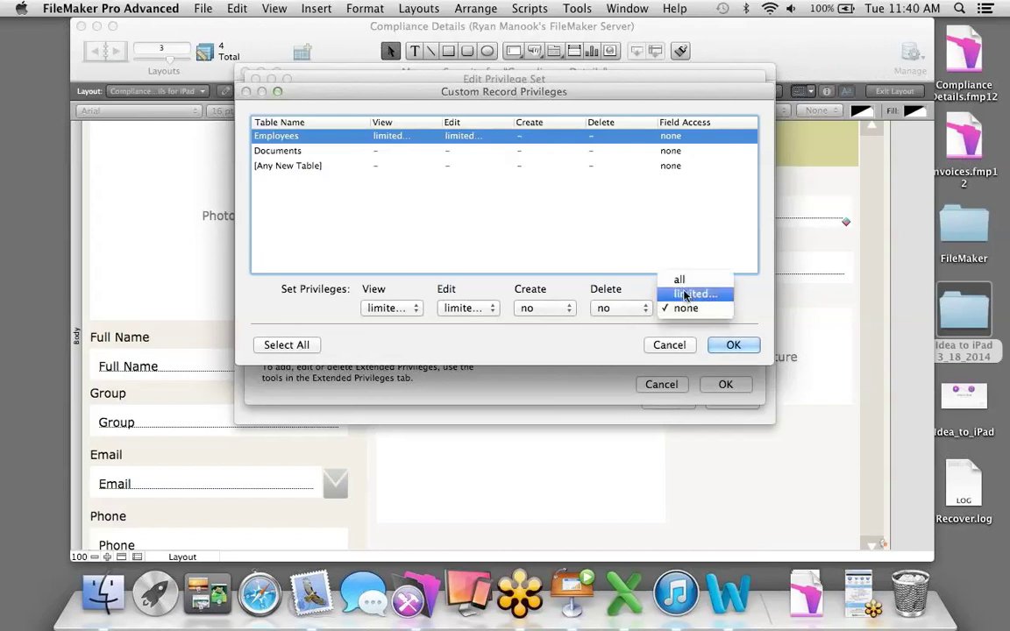
click(683, 278)
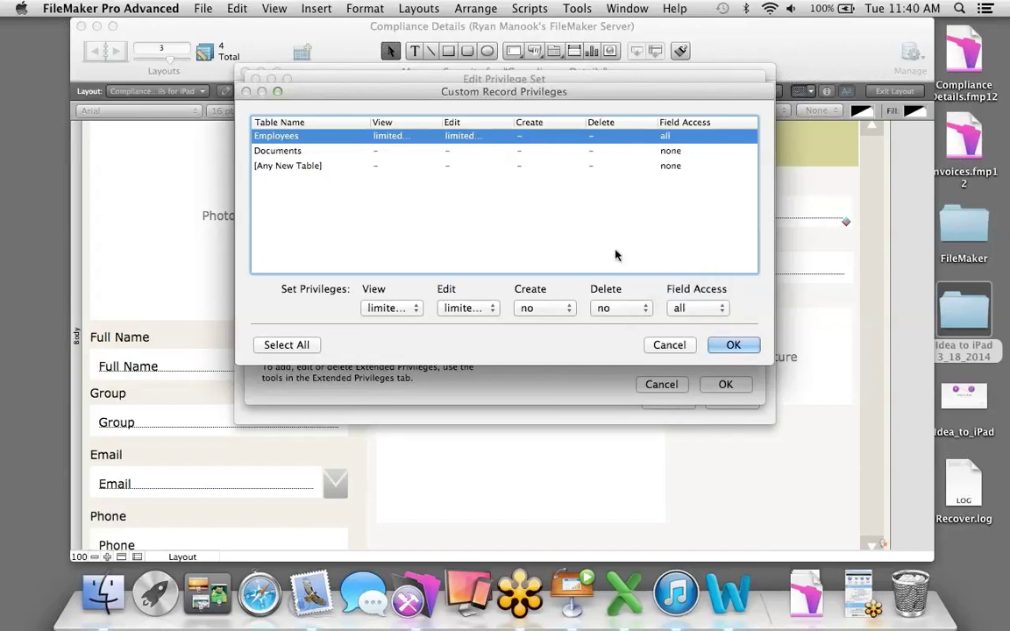
click(327, 151)
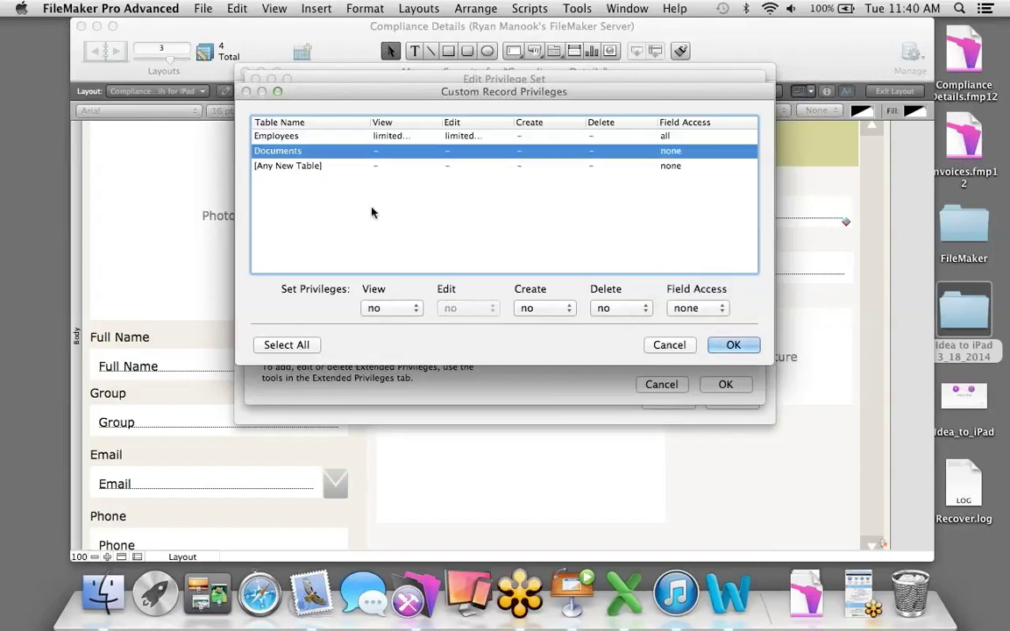
Limit viewing of Documents records to Employee ID = Employees::Employee ID.
click(407, 306)
click(407, 294)
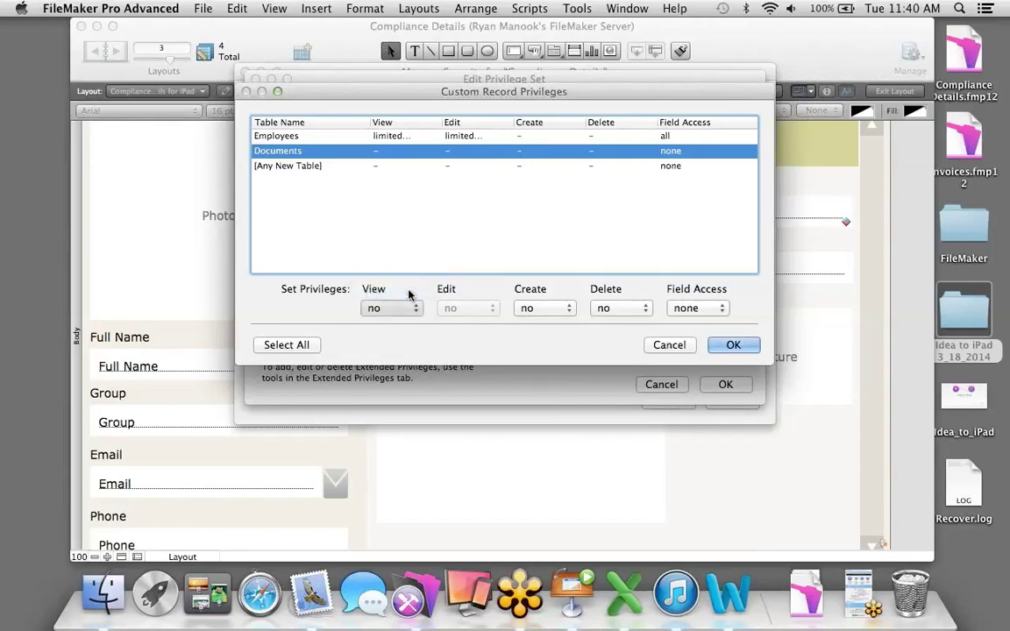
double_click(452, 245)
click(507, 210)
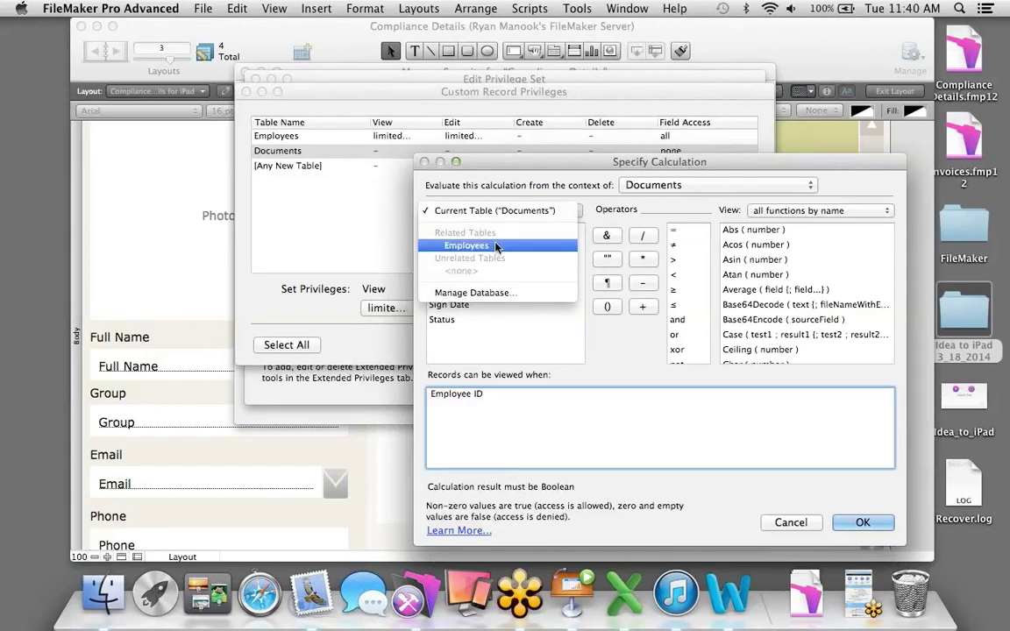
click(495, 246)
double_click(673, 229)
double_click(458, 230)
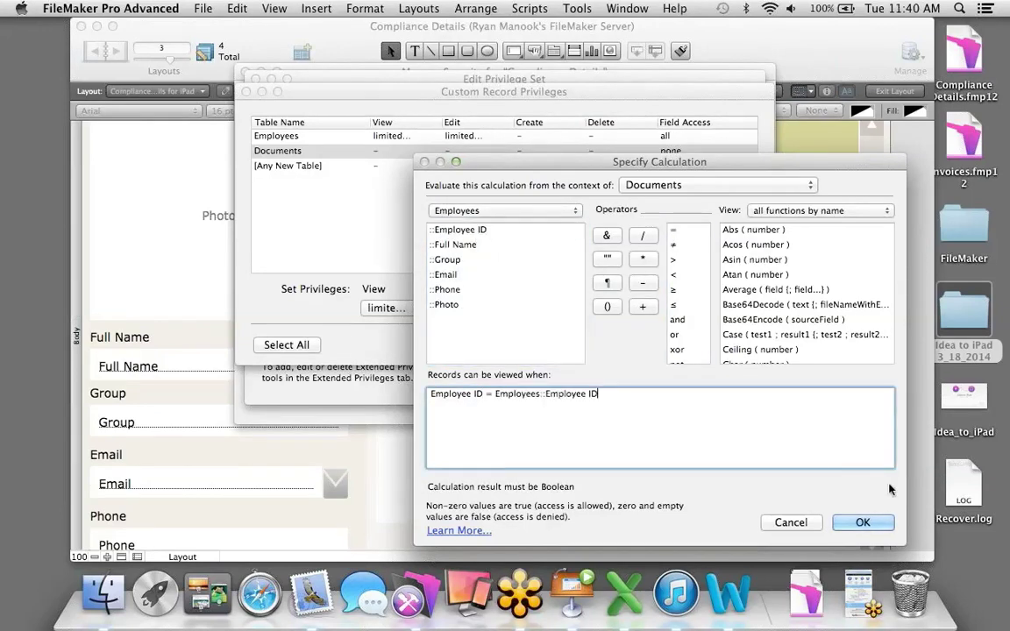
click(866, 522)
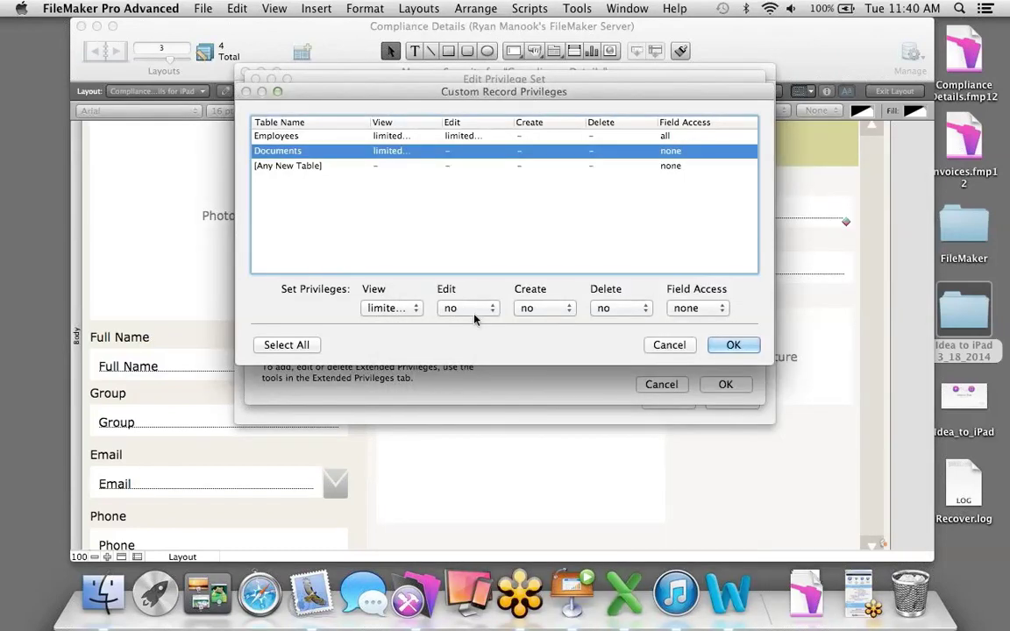
Limit editing of Documents records with the same Employee ID = Employees::Employee ID rule.
click(473, 308)
click(473, 289)
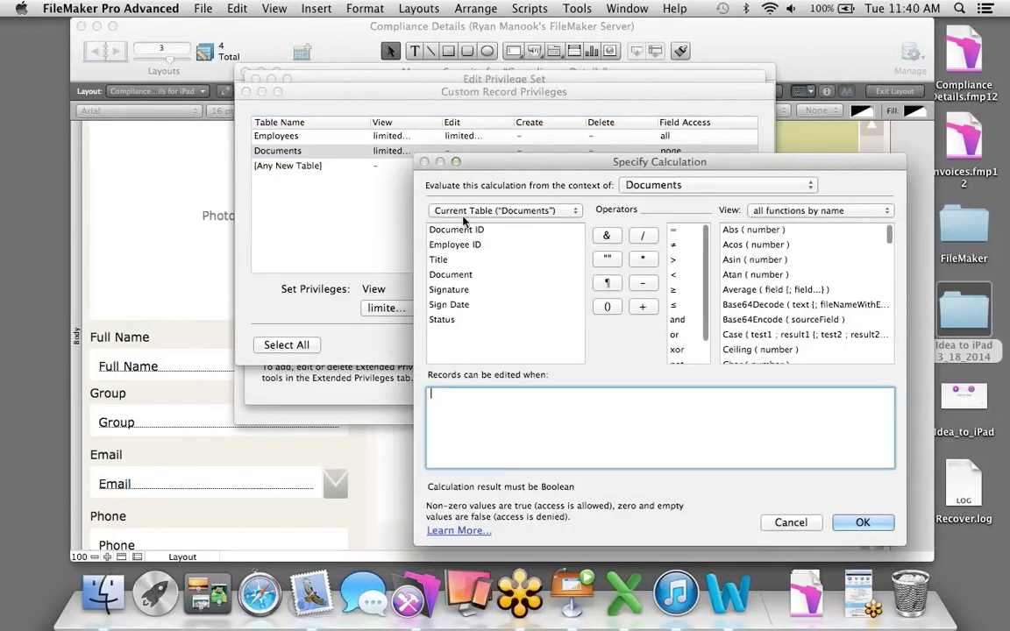
double_click(455, 245)
double_click(673, 232)
click(539, 210)
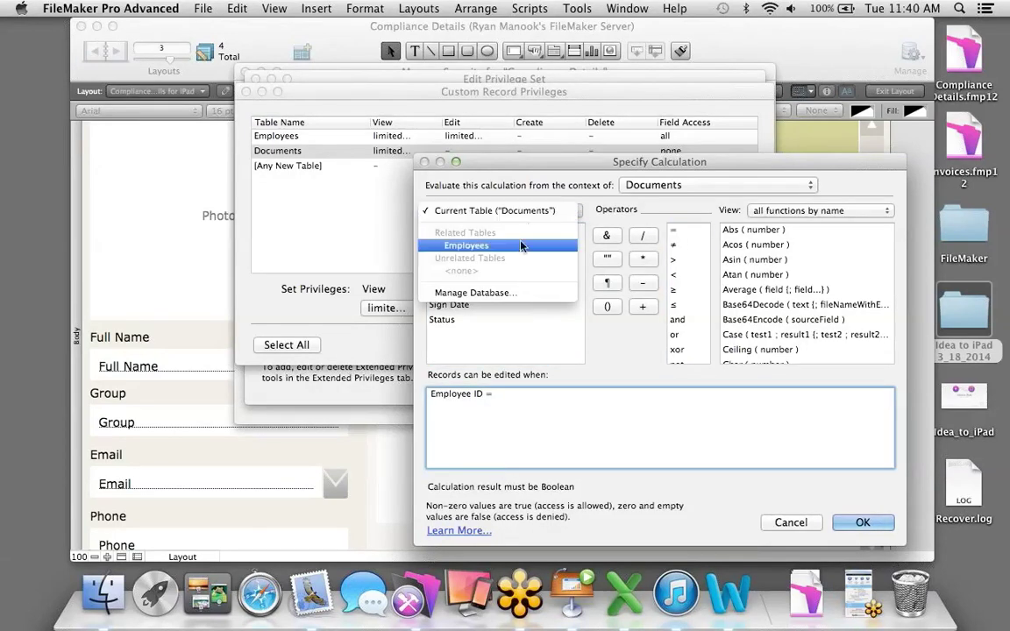
click(519, 246)
double_click(541, 229)
click(858, 522)
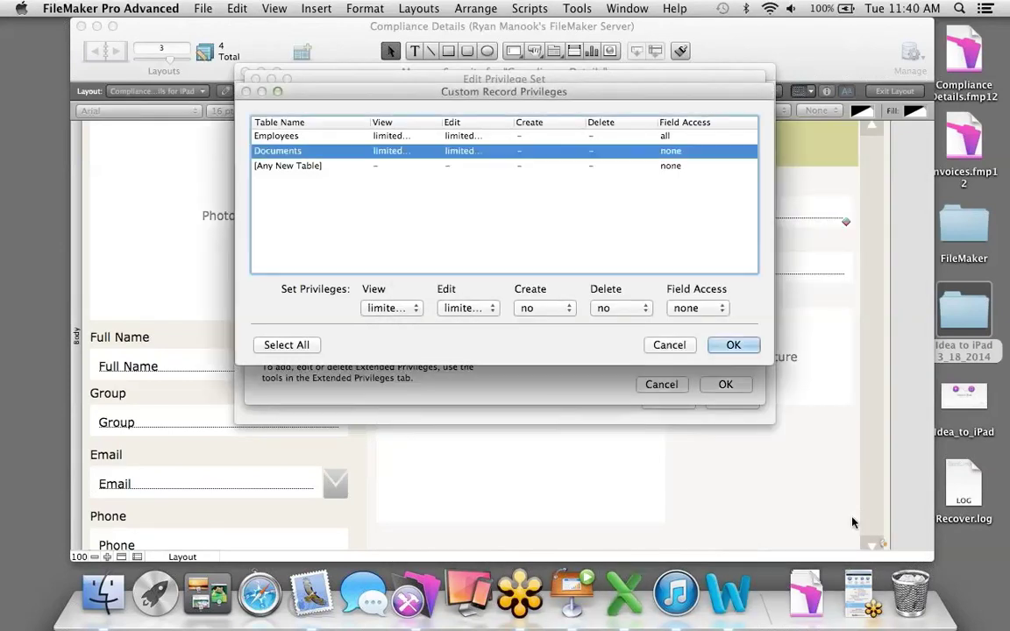
Allow creating Documents records with access to all fields, and confirm the custom record privileges.
click(550, 308)
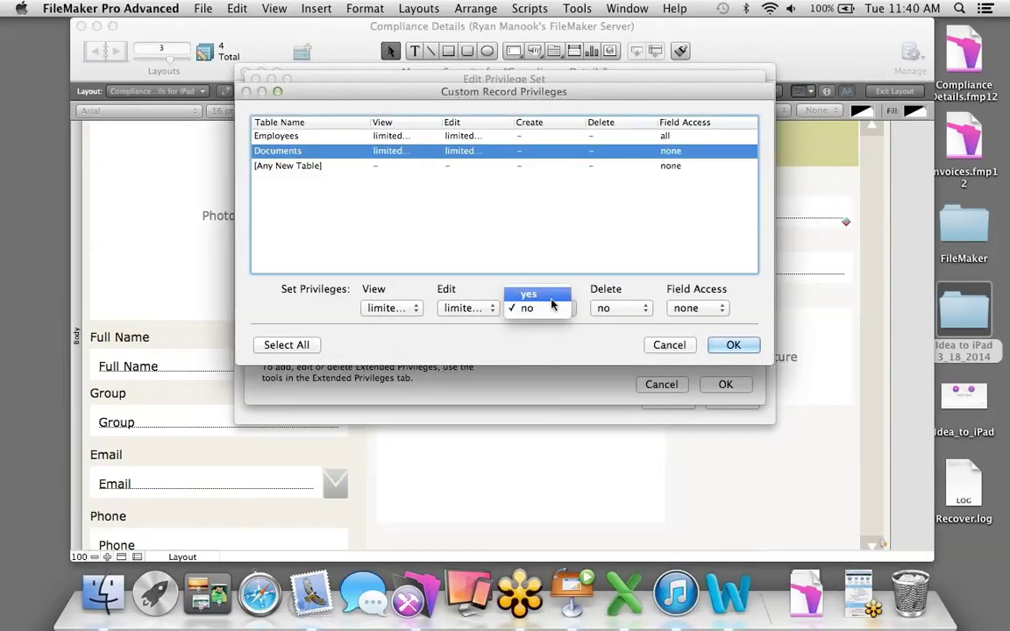
click(537, 295)
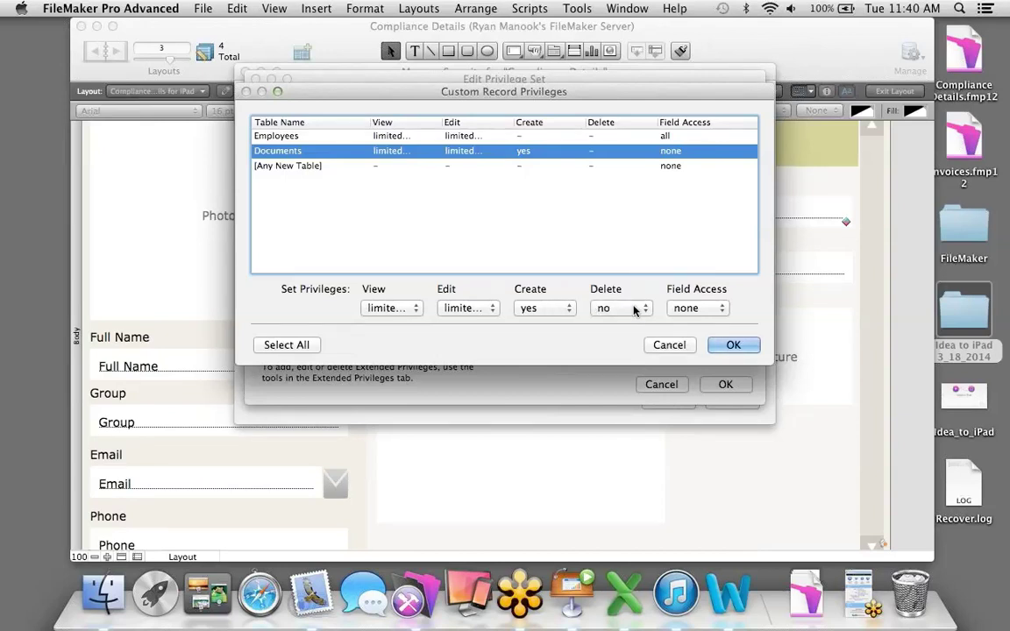
click(677, 308)
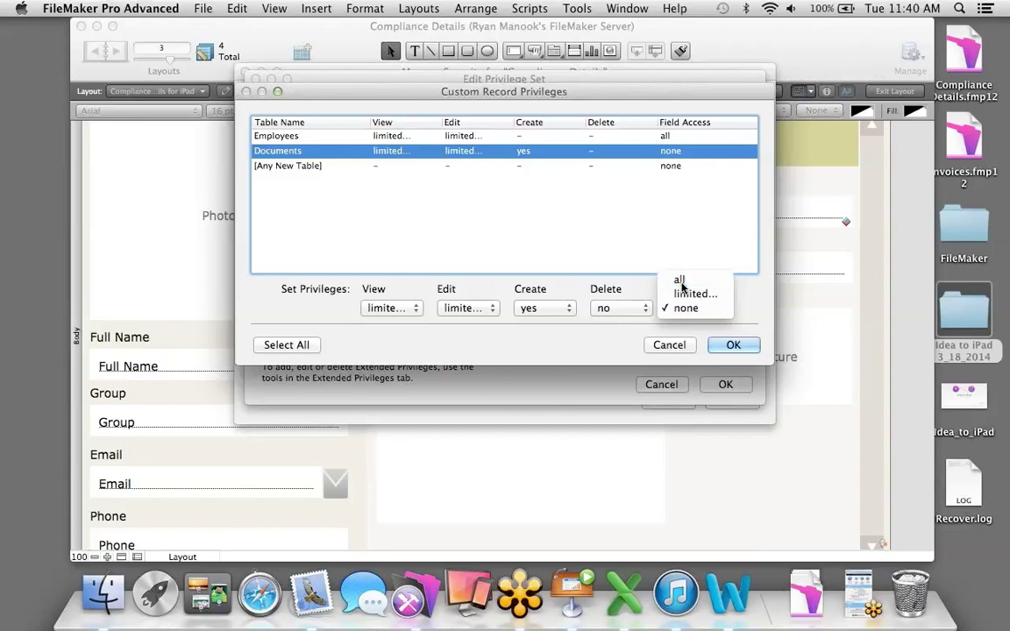
click(679, 280)
click(733, 345)
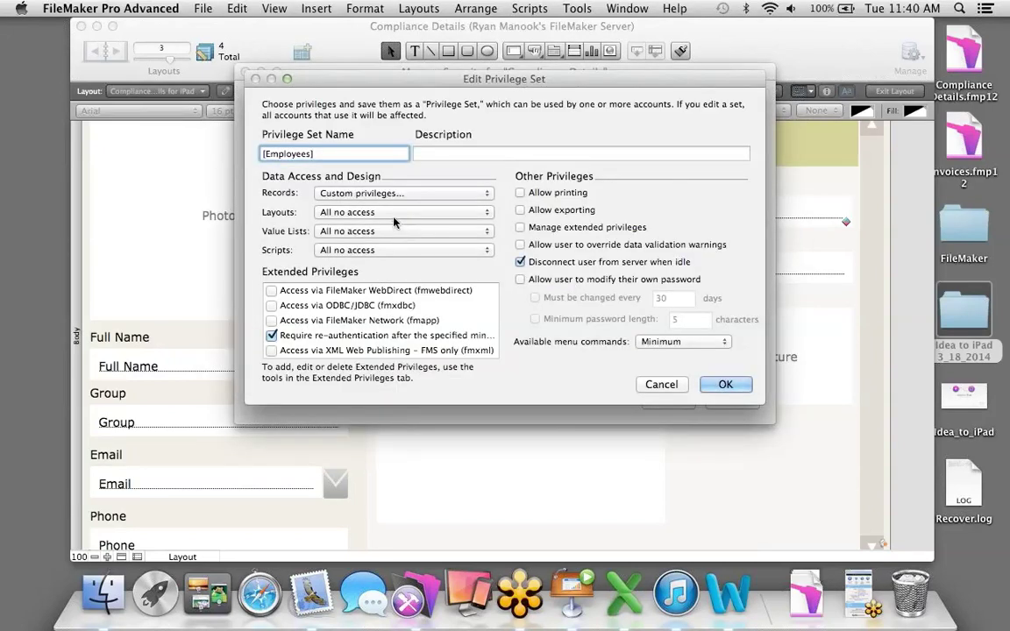
click(393, 215)
Set Compliance Details and Documents layouts to view only with modifiable records under custom layout privileges.
click(388, 233)
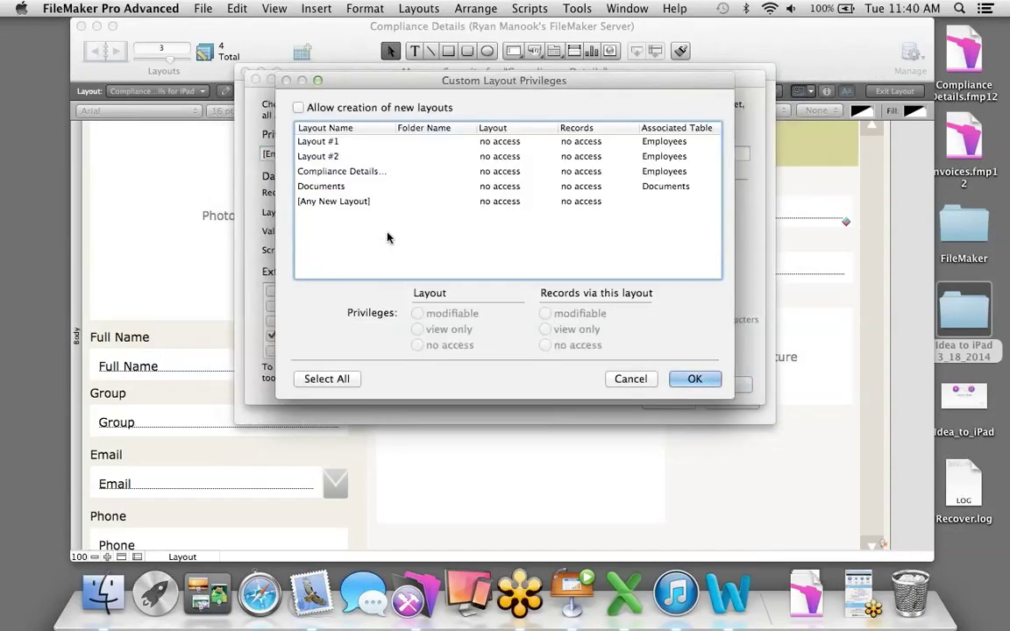
click(372, 173)
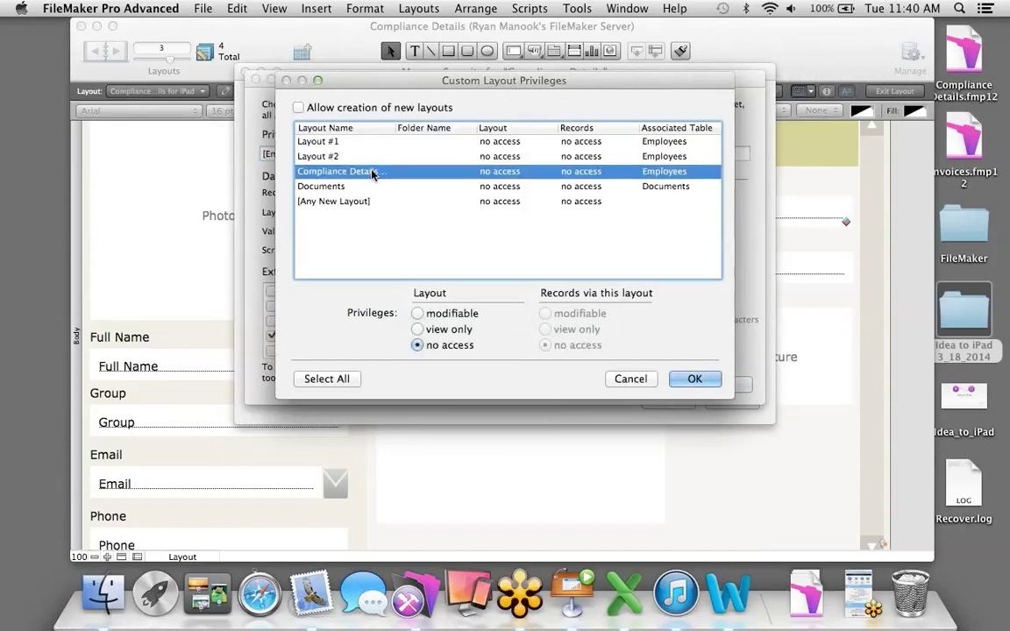
click(418, 330)
click(544, 314)
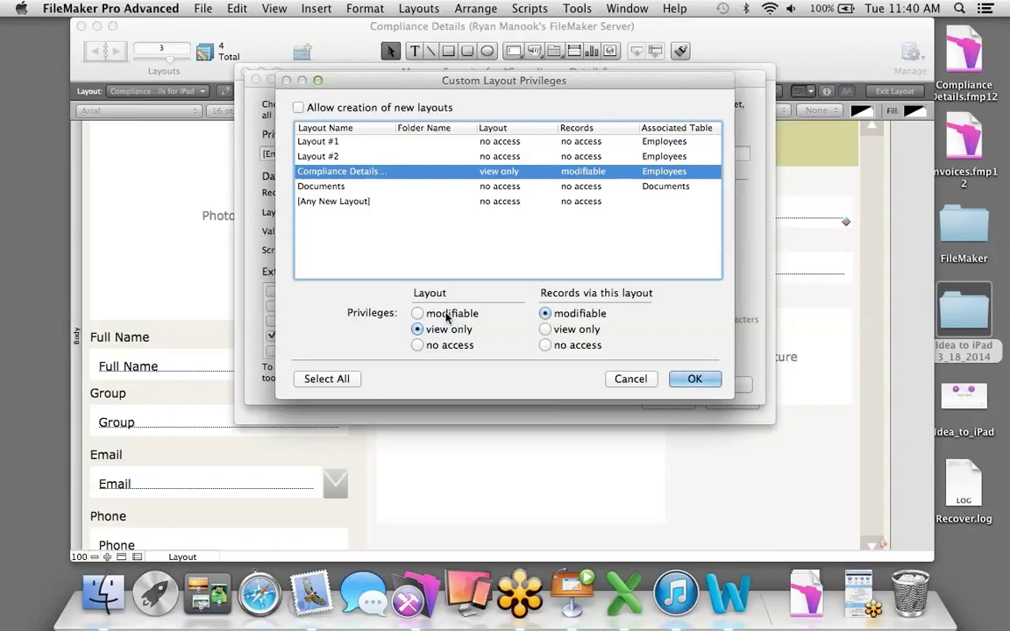
click(386, 188)
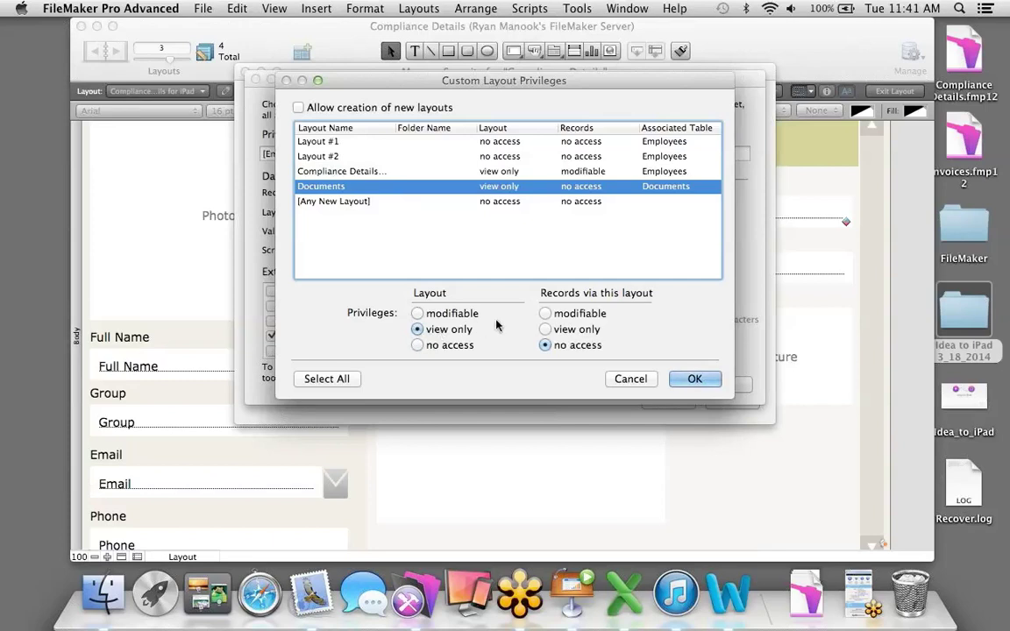
click(546, 313)
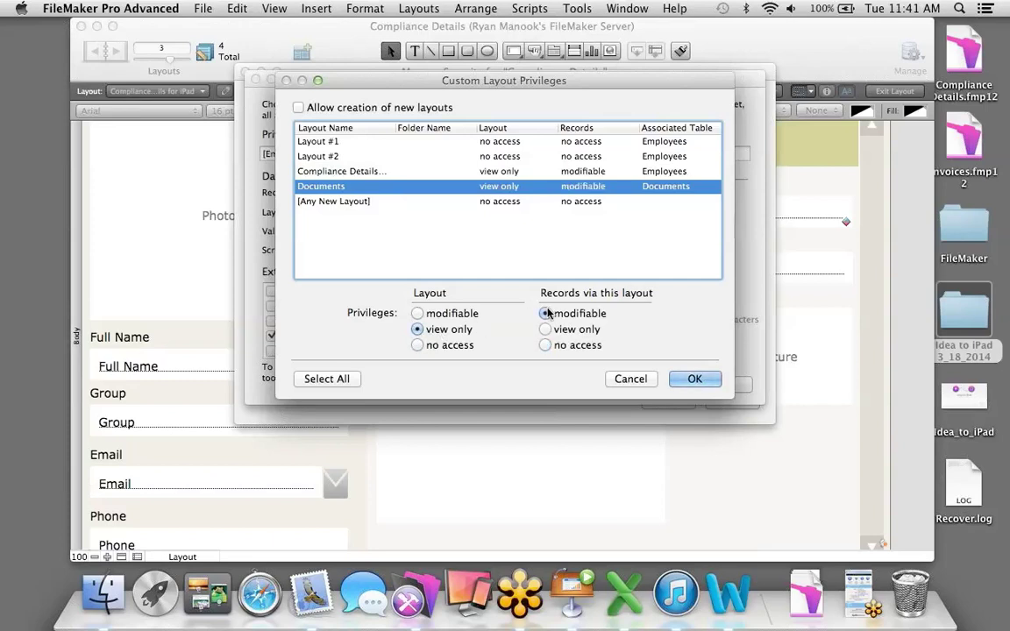
click(694, 379)
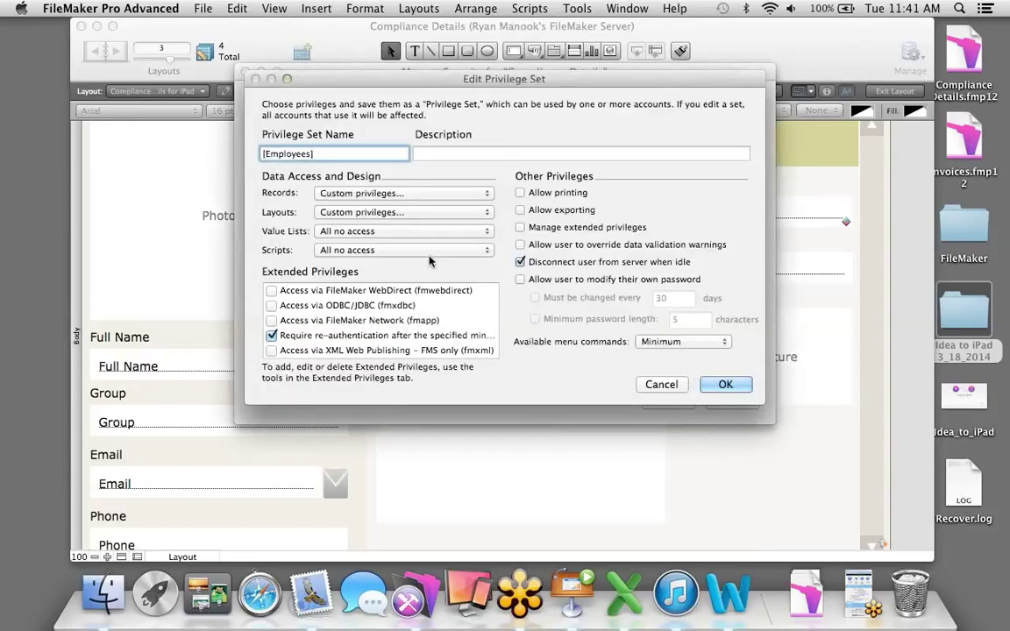
click(390, 230)
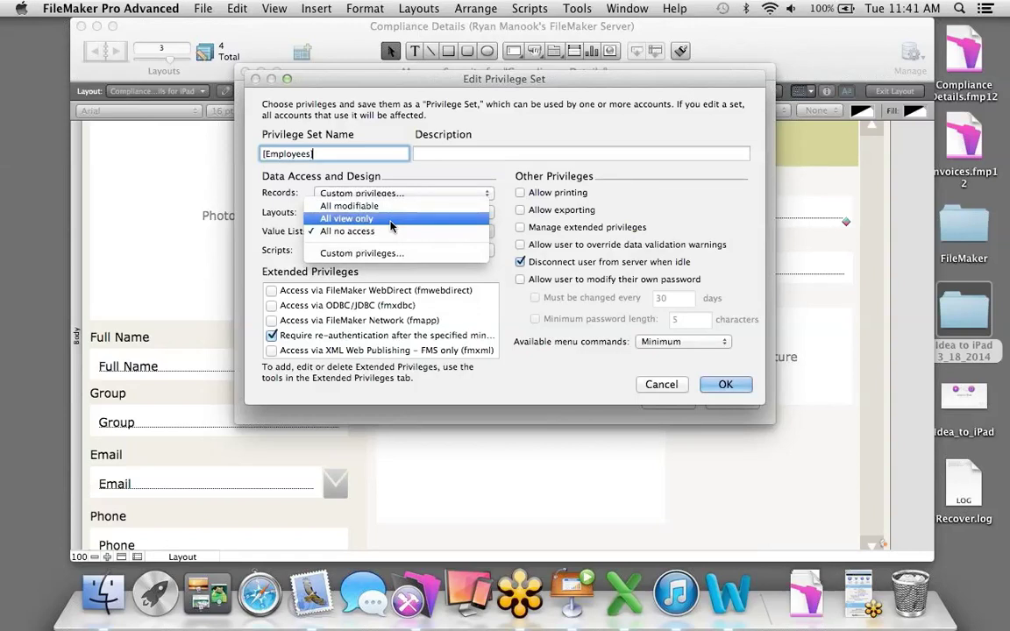
Give Employees view-only value lists, executable-only scripts, fmapp network access, printing and exporting, Minimum menus.
click(390, 219)
click(395, 250)
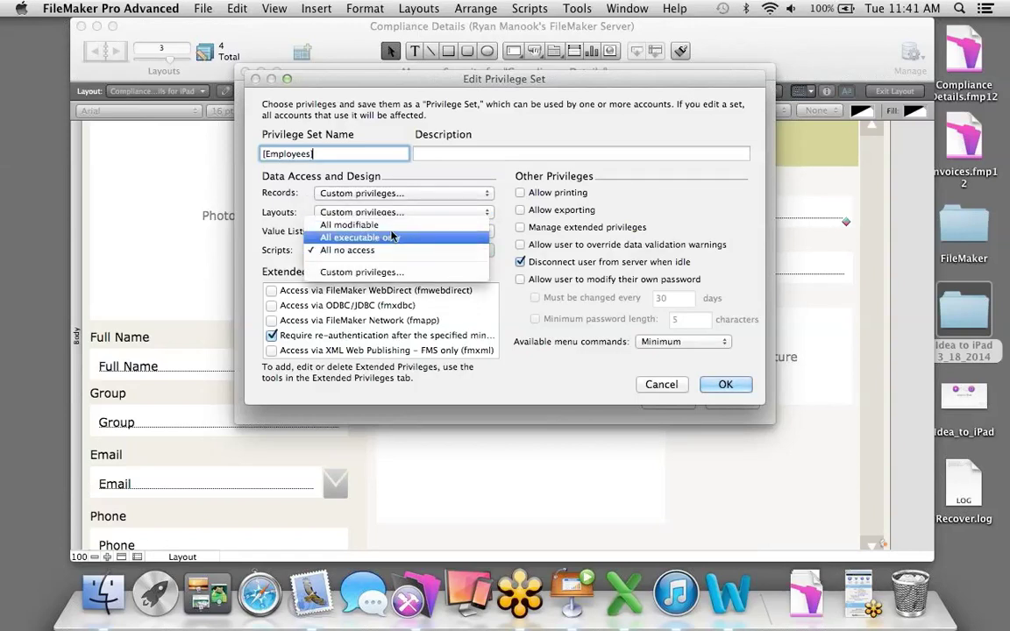
click(390, 237)
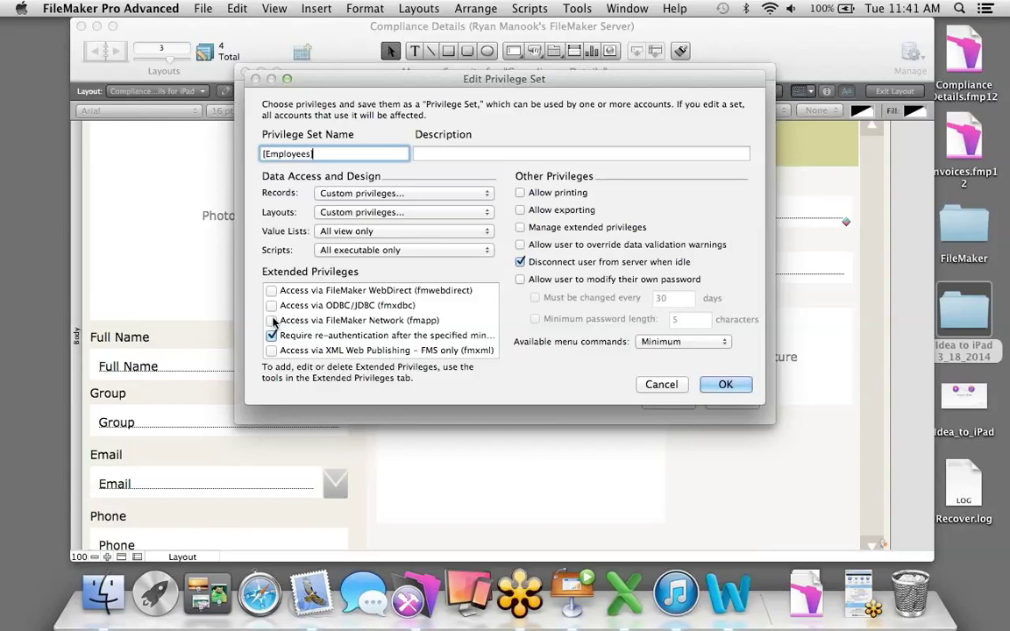
click(272, 321)
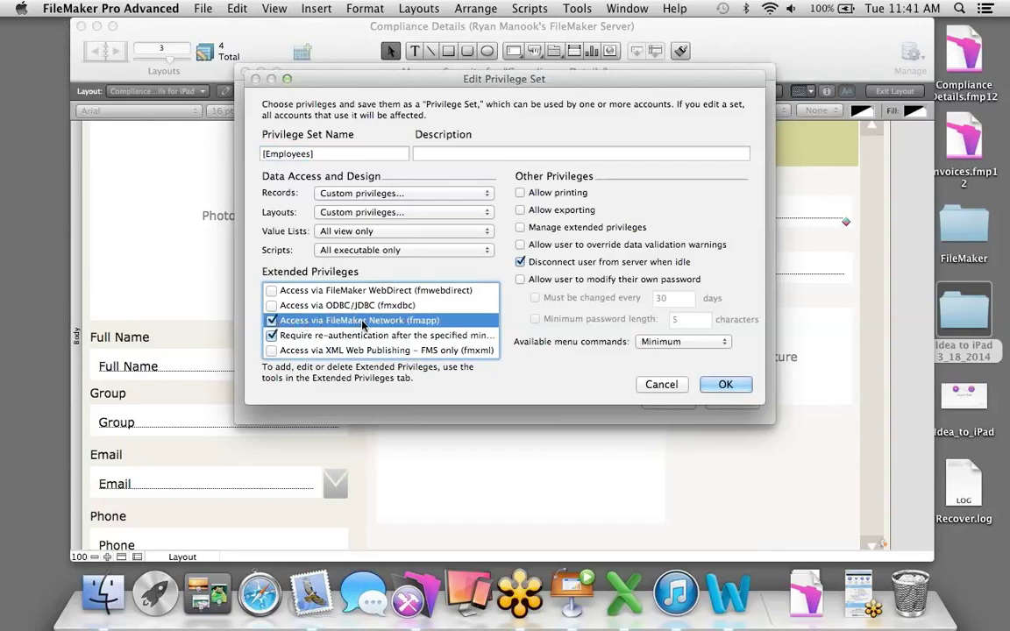
click(520, 192)
click(519, 210)
click(648, 342)
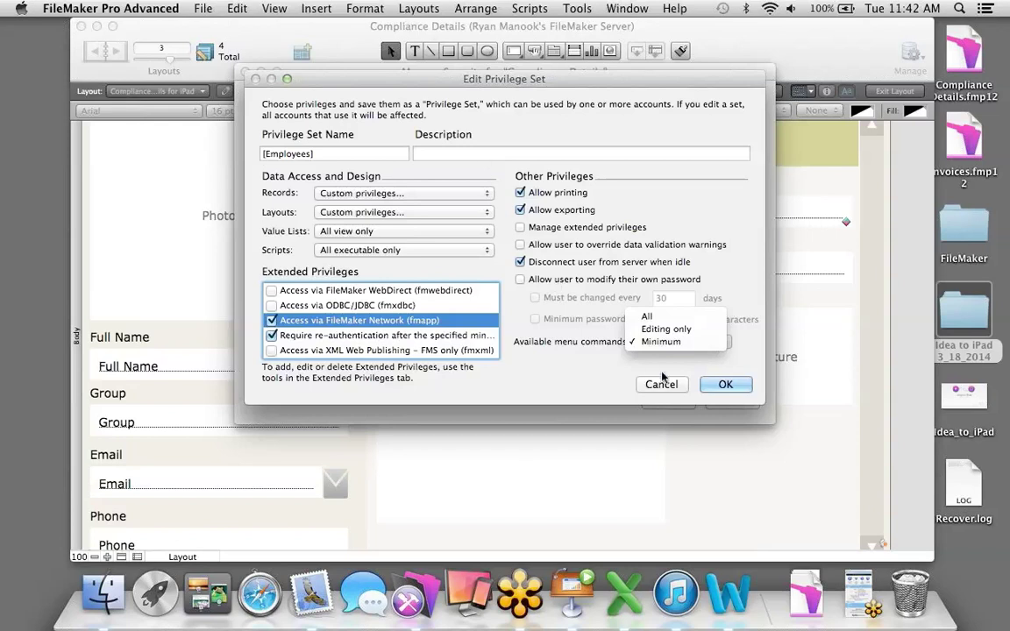
click(724, 386)
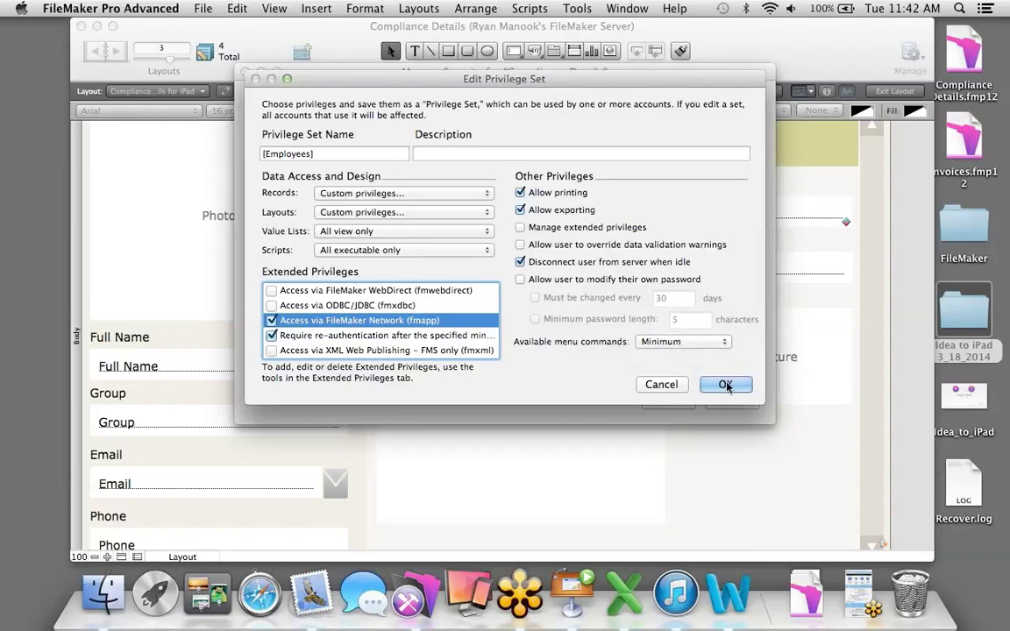
click(726, 385)
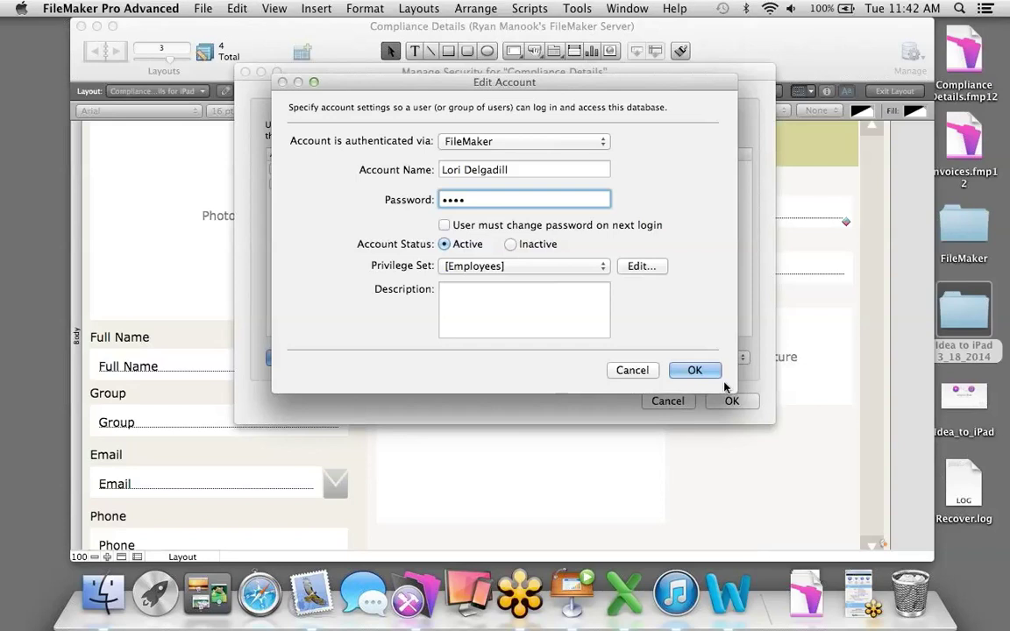
Save the new account and apply security changes, confirming with the full access admin login.
click(696, 369)
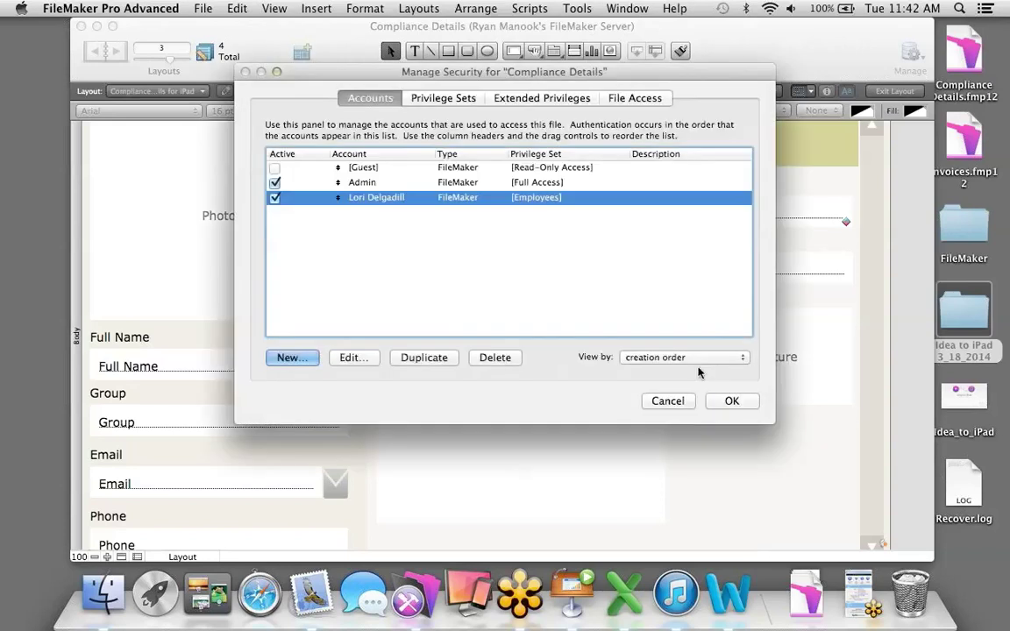
click(727, 401)
click(499, 232)
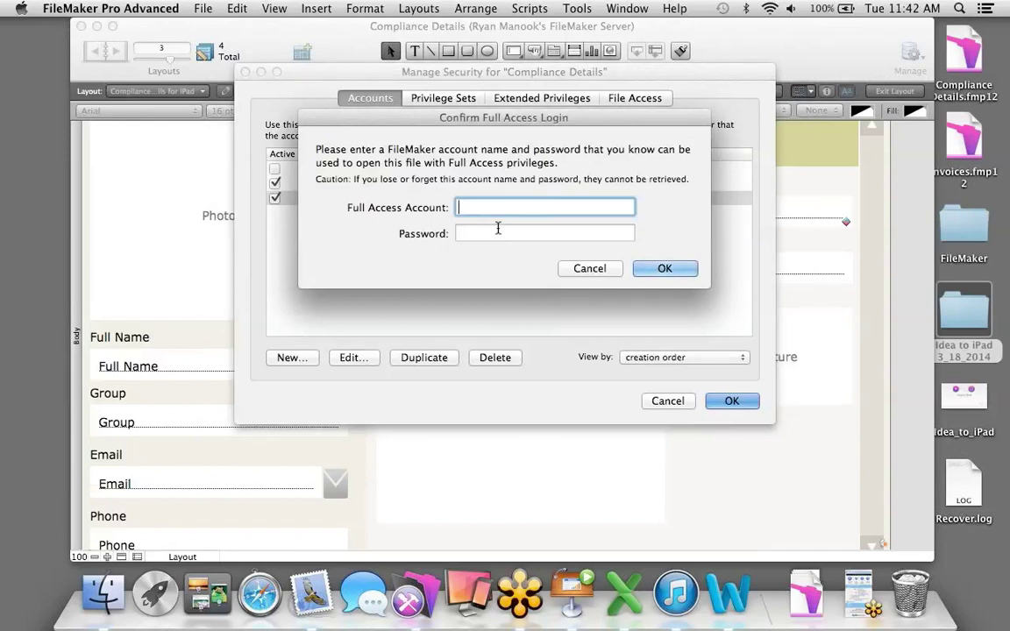
text(admin)
click(659, 267)
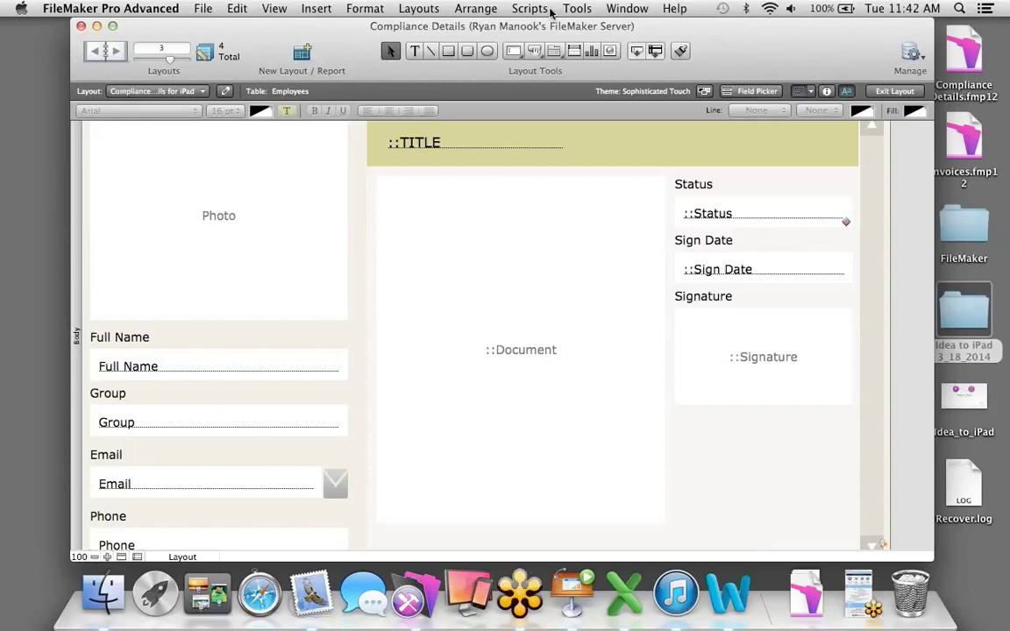
click(529, 9)
Create a new script named Re-login containing a single Re-Login step.
click(537, 28)
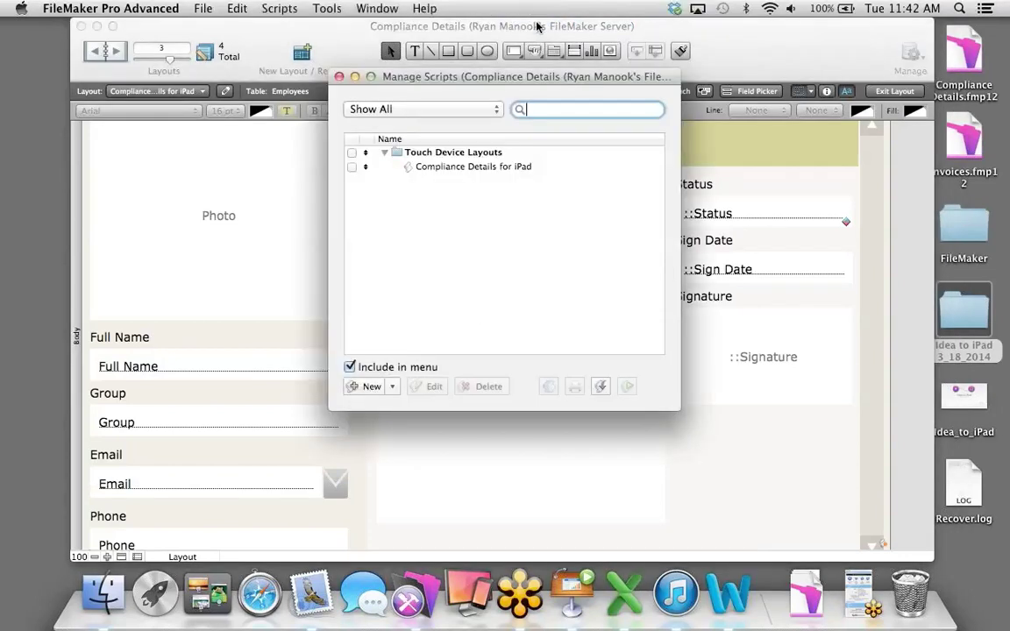
click(361, 386)
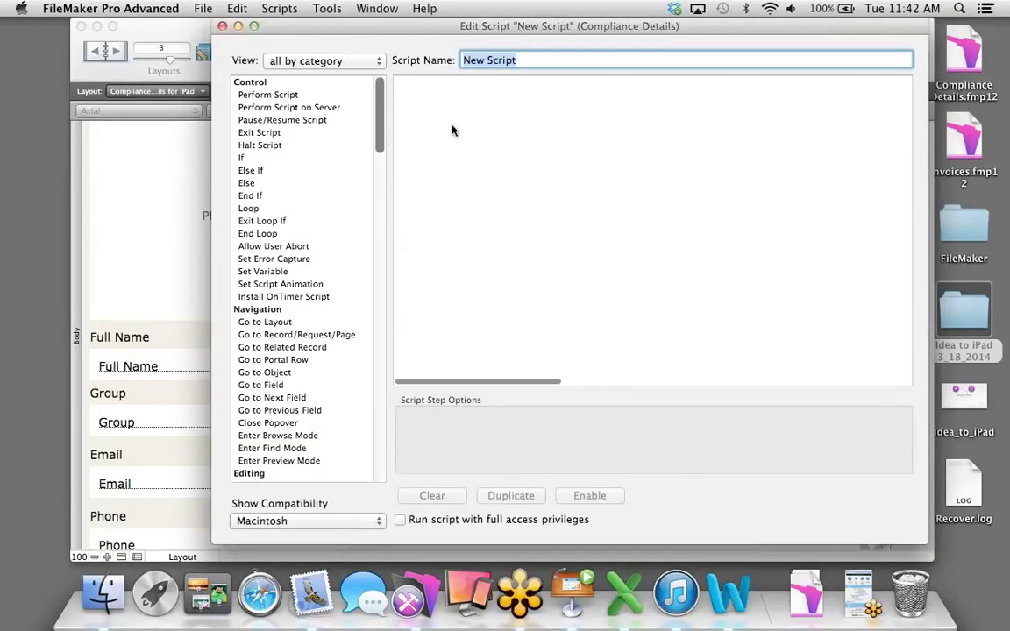
text(Re-login)
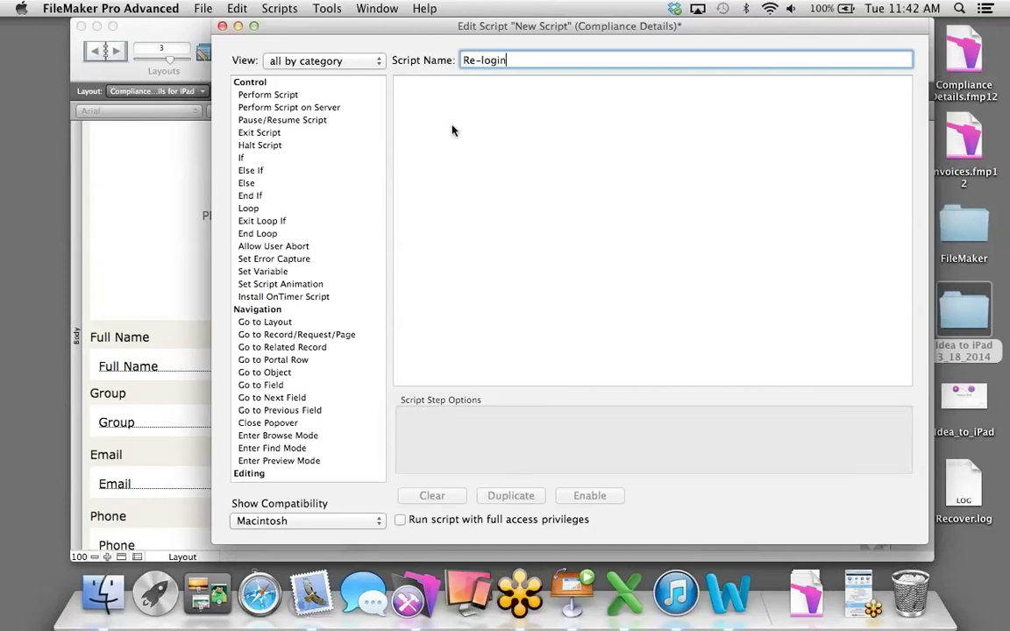
scroll(250, 286, down, 10)
scroll(250, 286, down, 15)
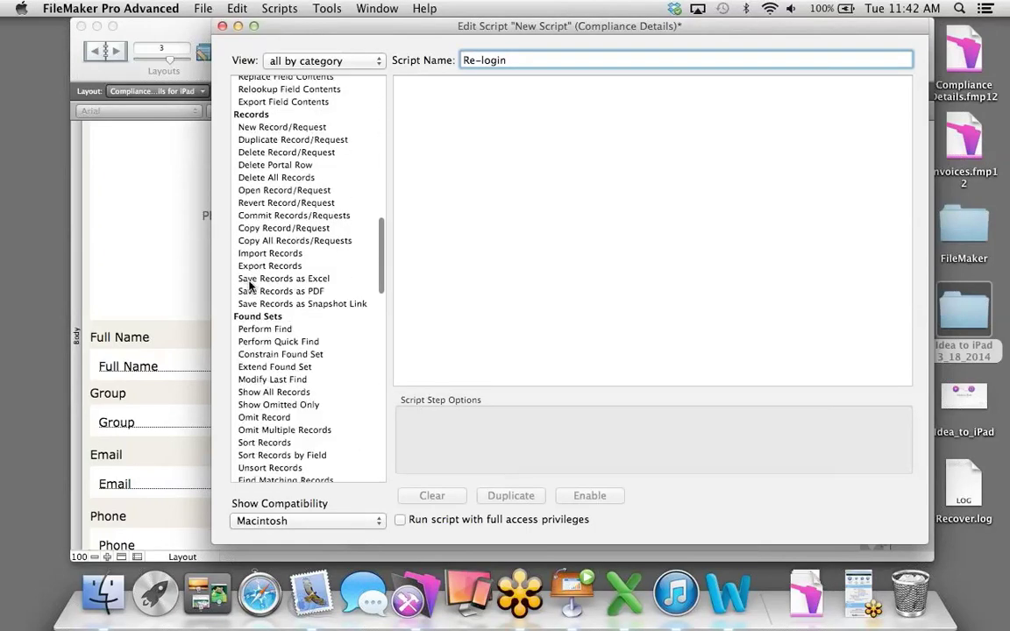
scroll(250, 289, down, 10)
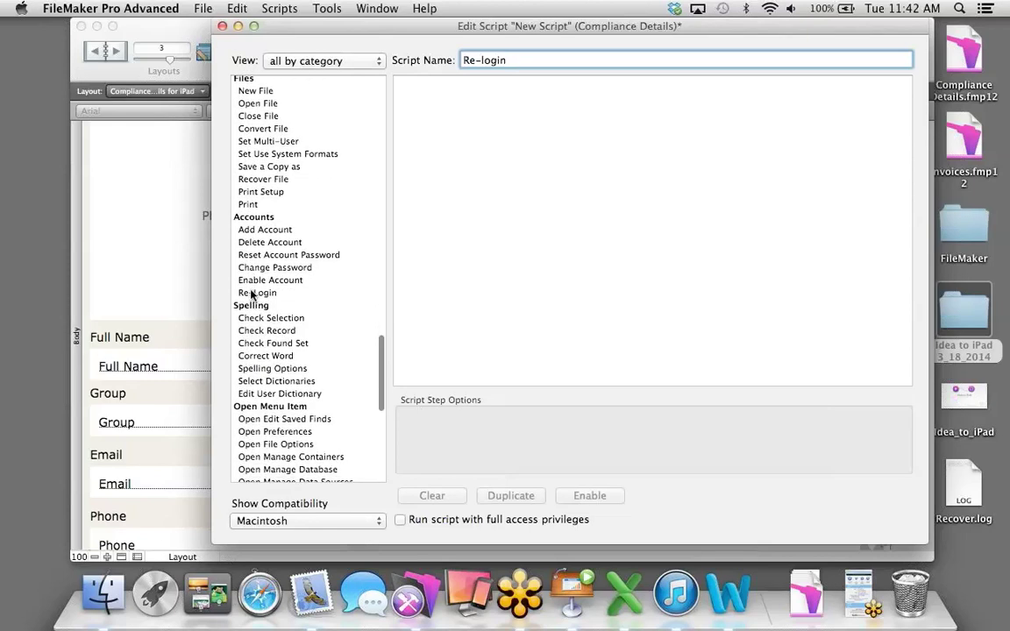
double_click(252, 294)
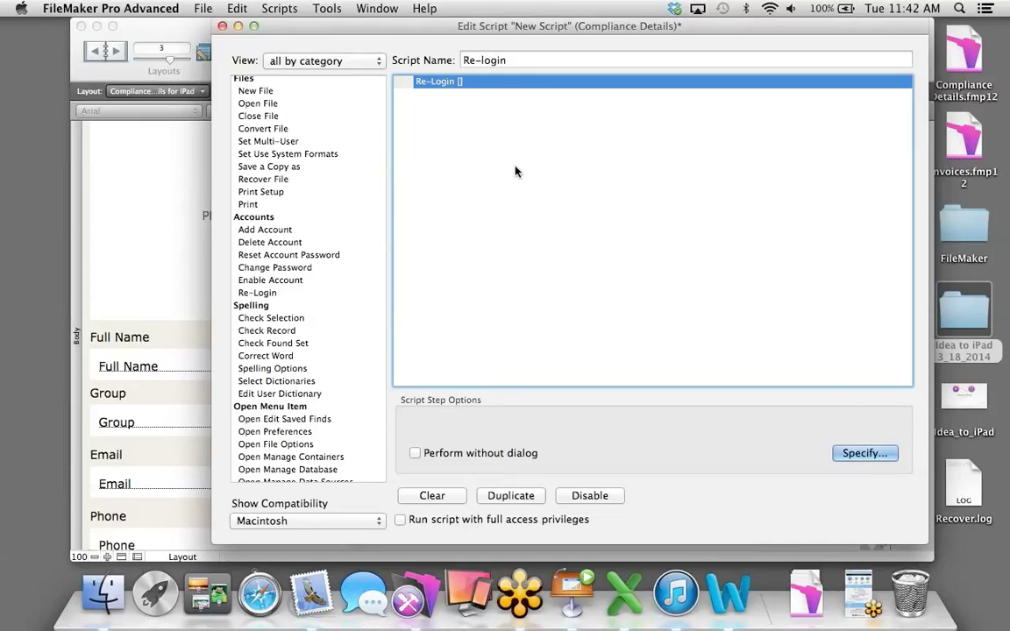
Save the Re-login script and close the script editor and Manage Scripts.
click(273, 9)
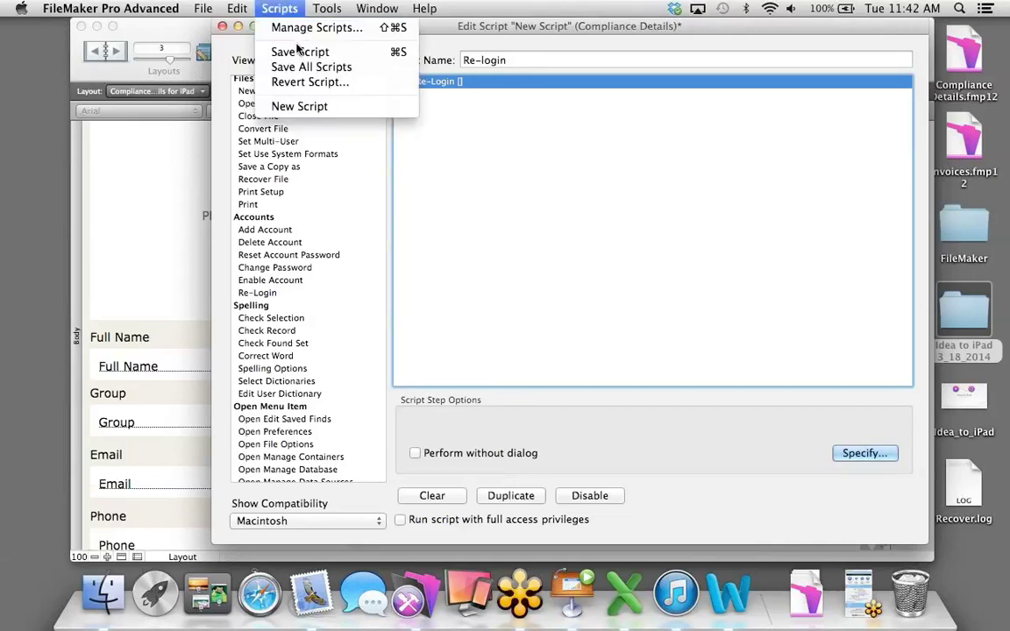
click(298, 51)
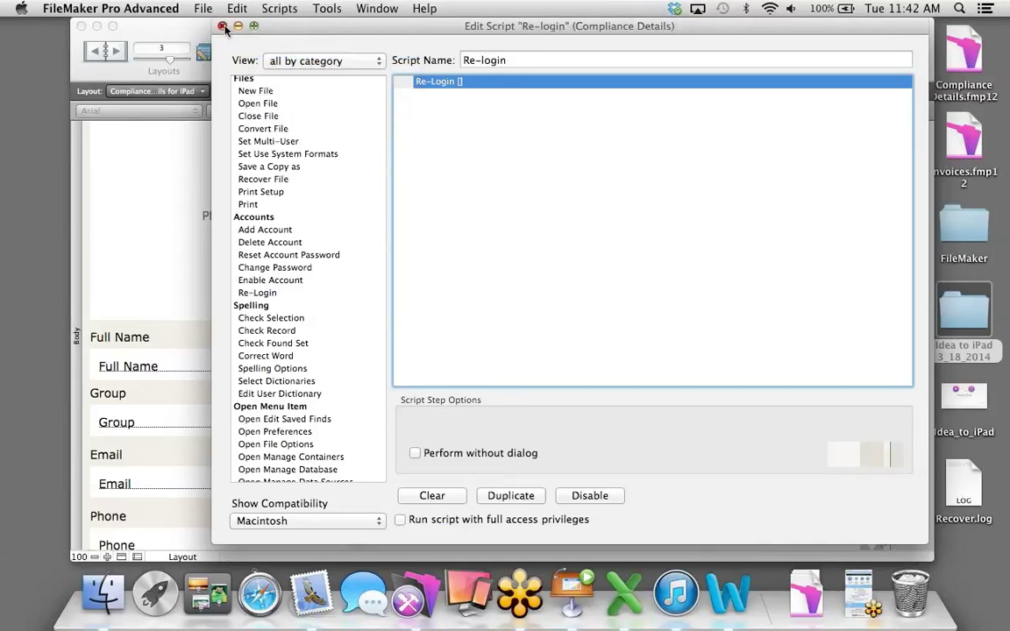
click(222, 26)
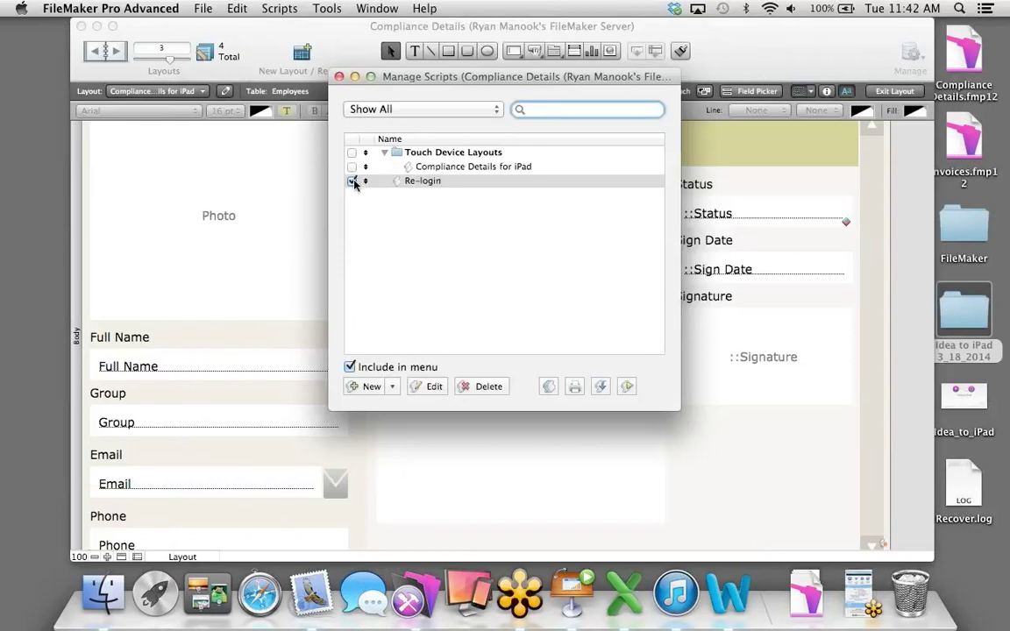
click(340, 77)
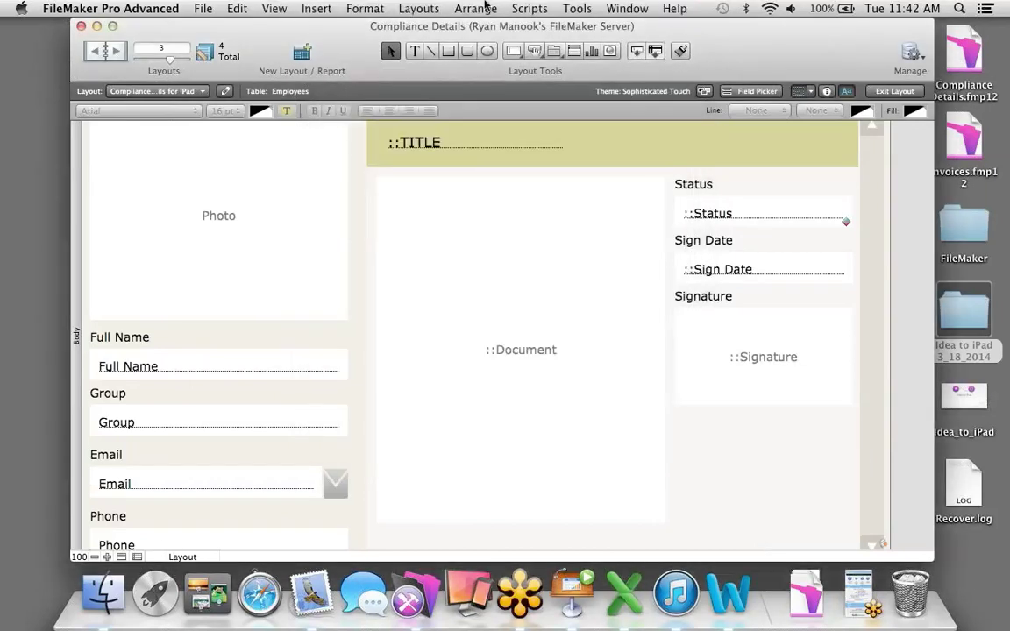
click(528, 9)
Exit layout mode and run Re-login, signing in with the employee's account name and password.
click(529, 52)
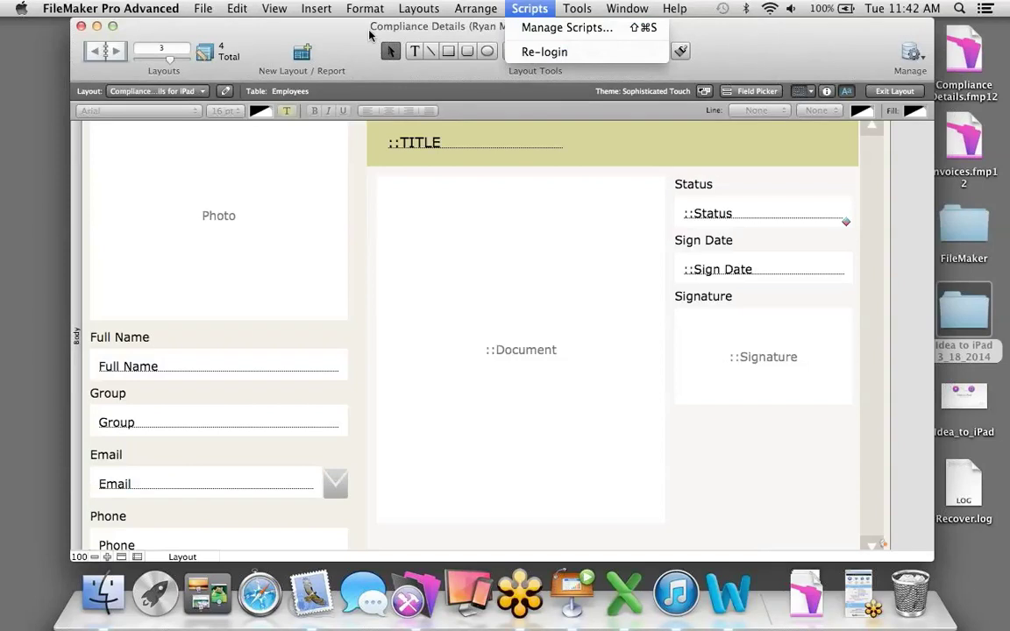
click(892, 90)
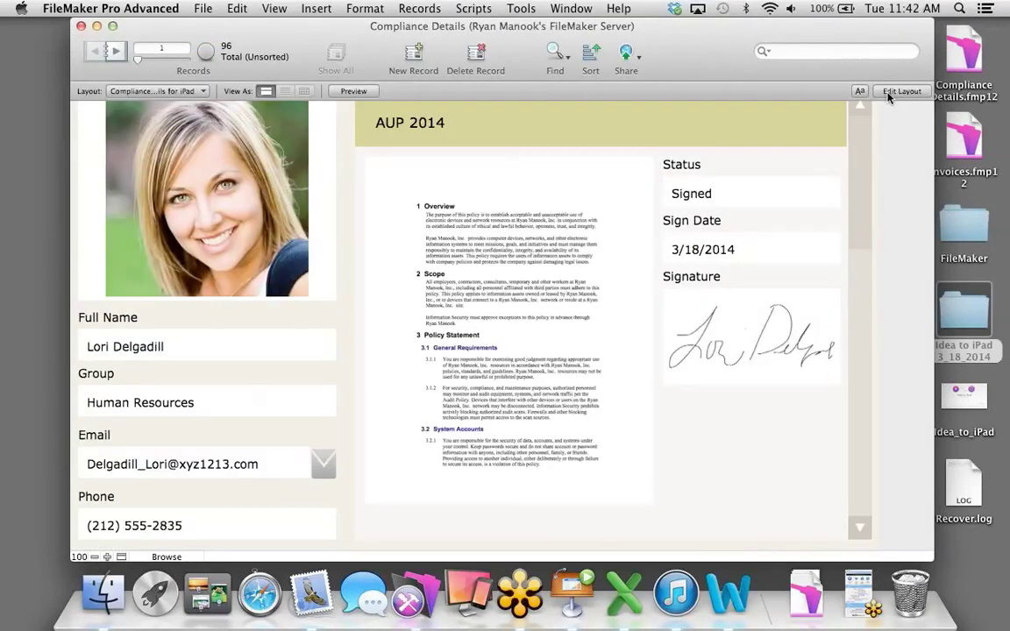
click(520, 9)
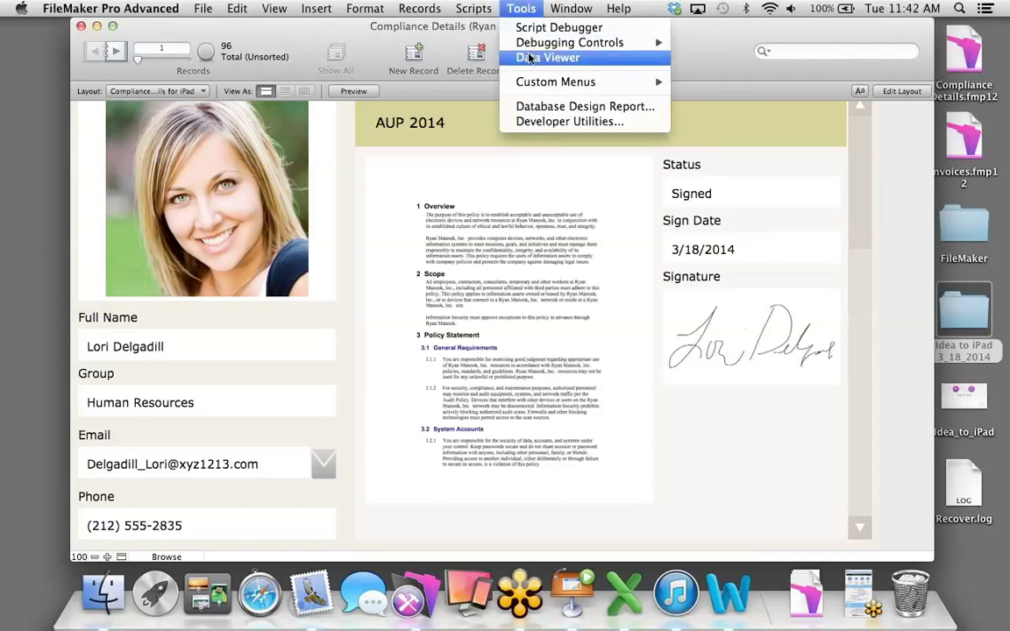
mouse_move(473, 8)
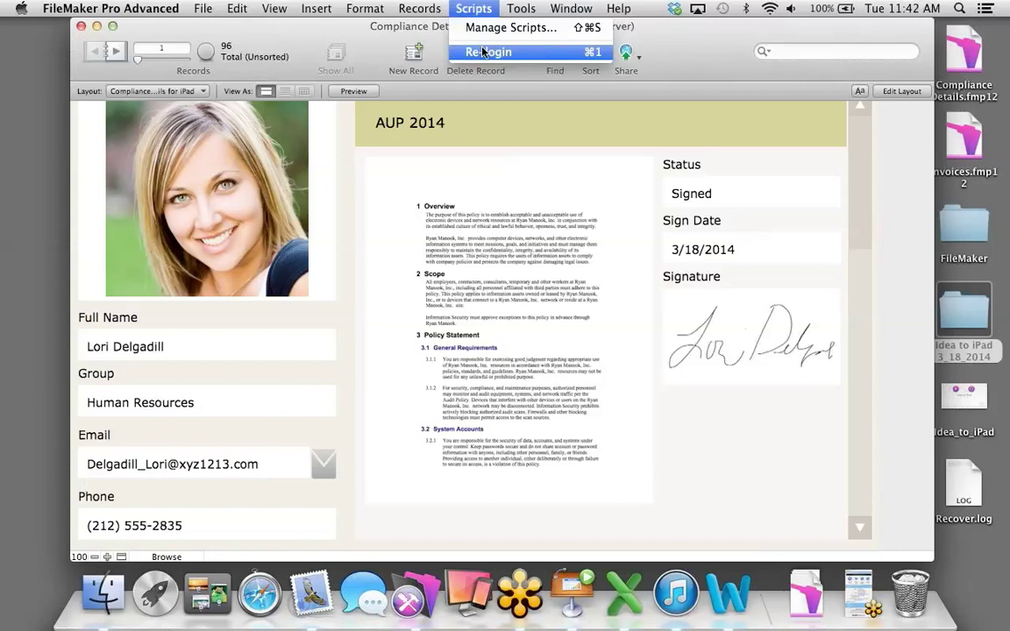
click(482, 53)
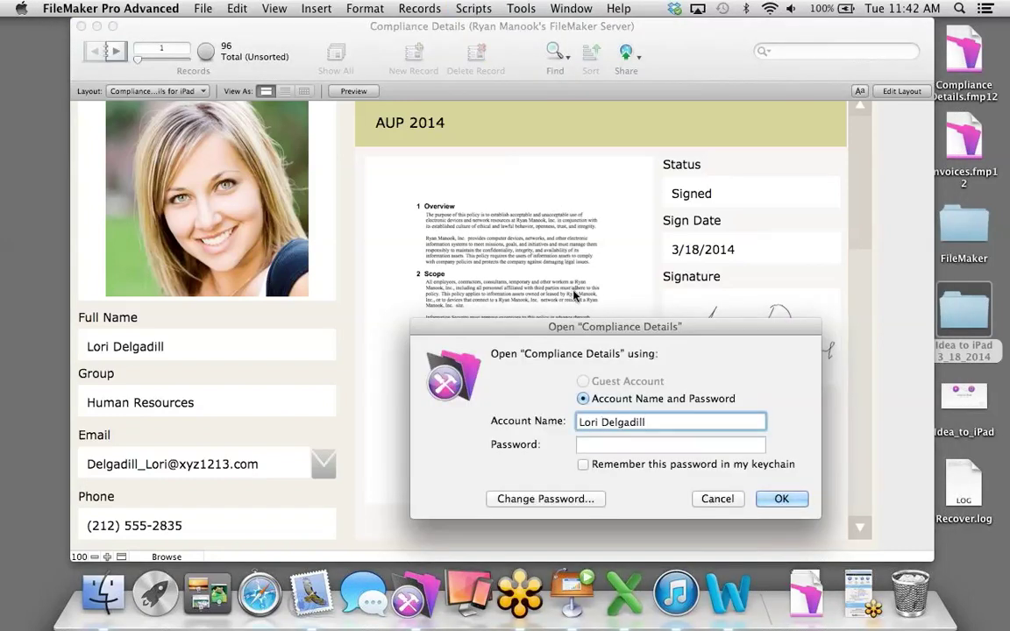
click(592, 444)
text(pass)
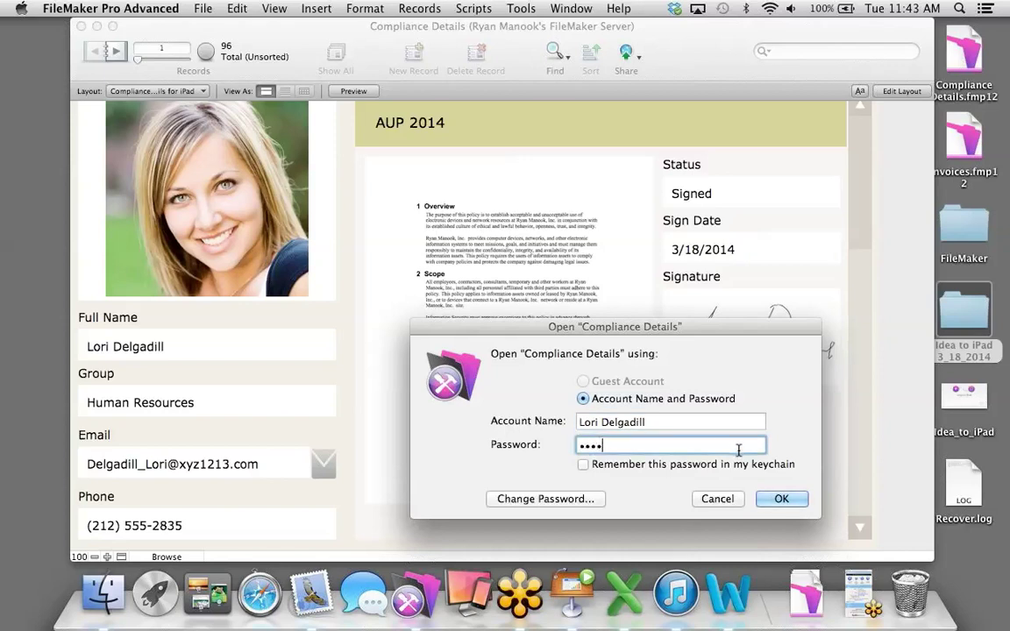
click(781, 497)
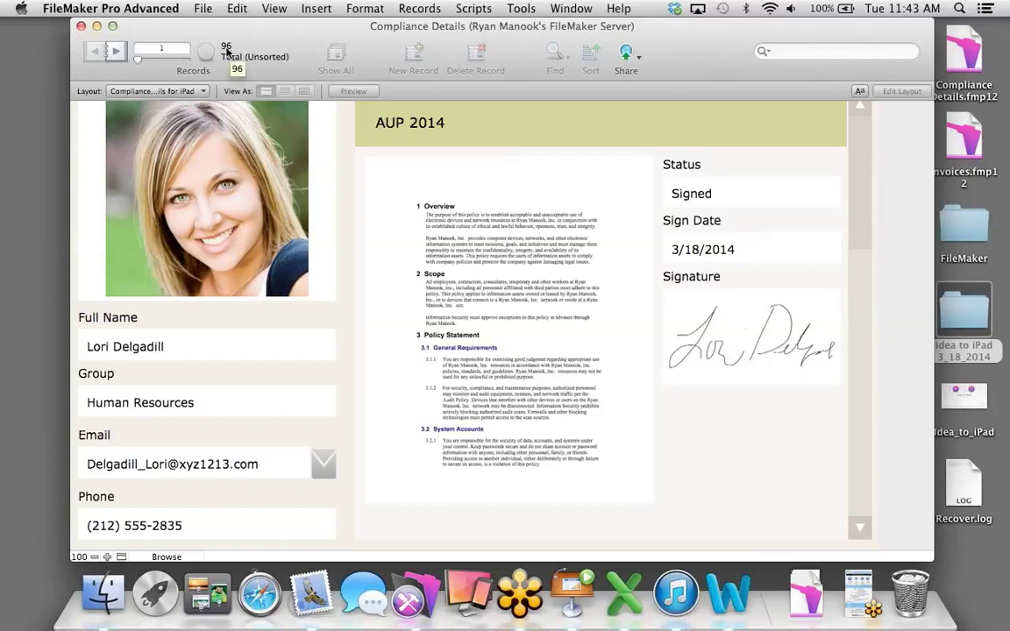
Browse the records to confirm only record 1 shows while others display <No Access>.
click(116, 53)
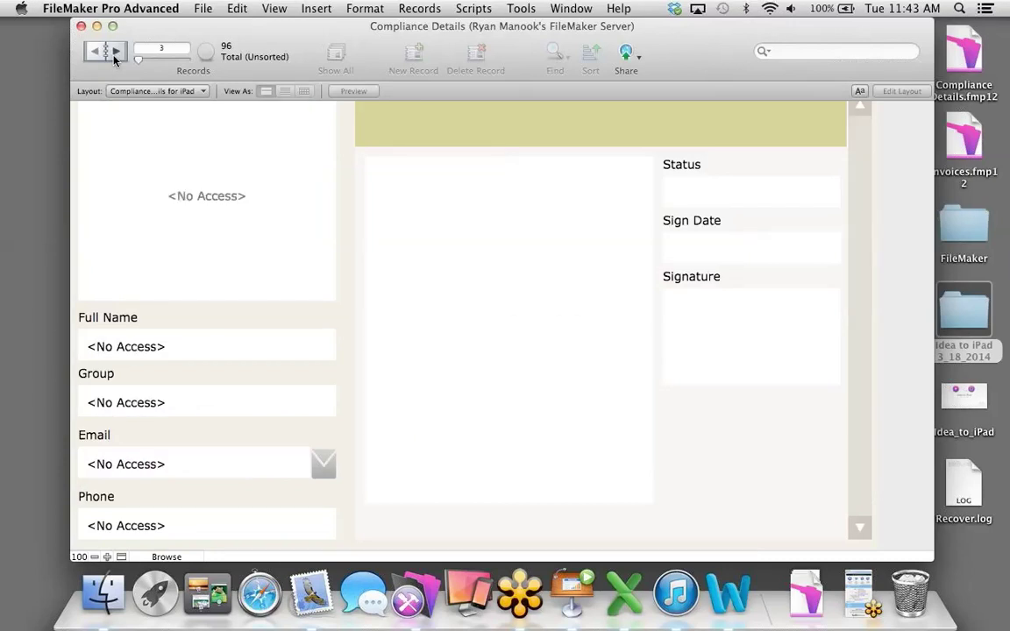
click(97, 53)
click(97, 52)
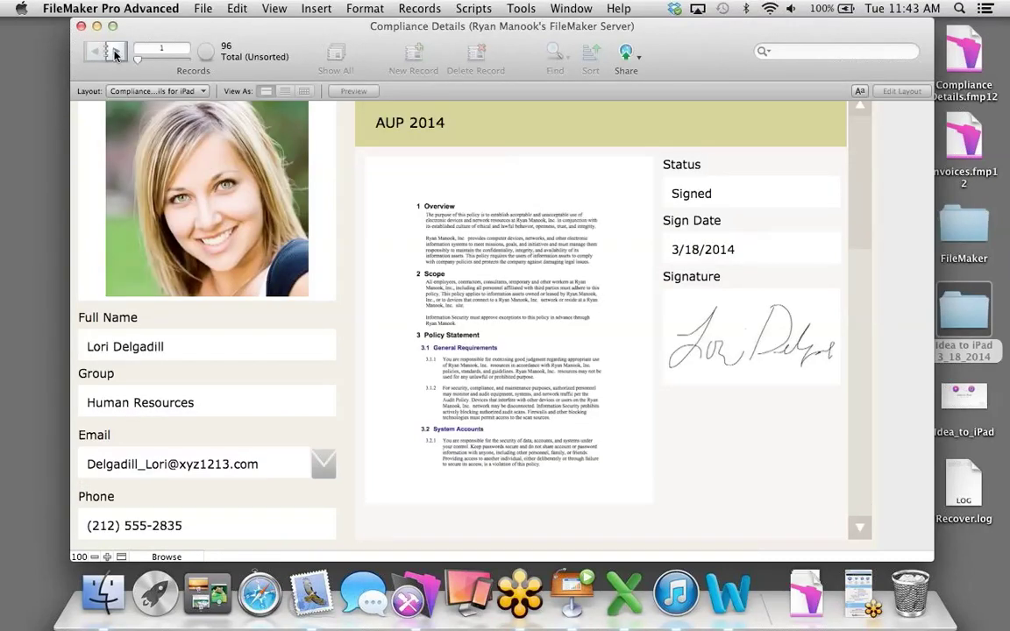
click(115, 53)
click(115, 53)
click(114, 52)
click(115, 53)
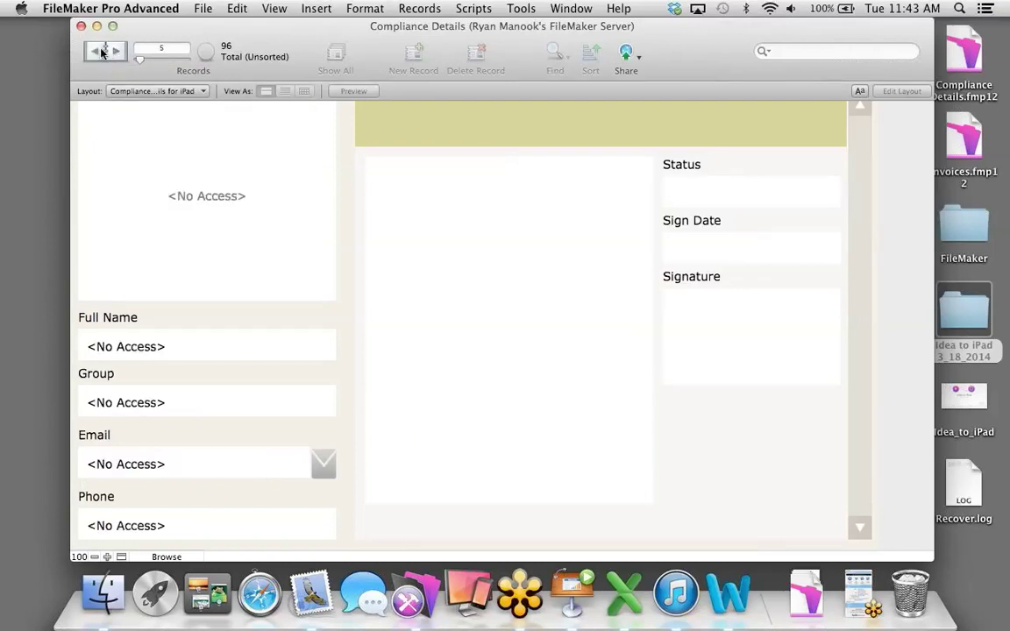
click(101, 52)
click(101, 53)
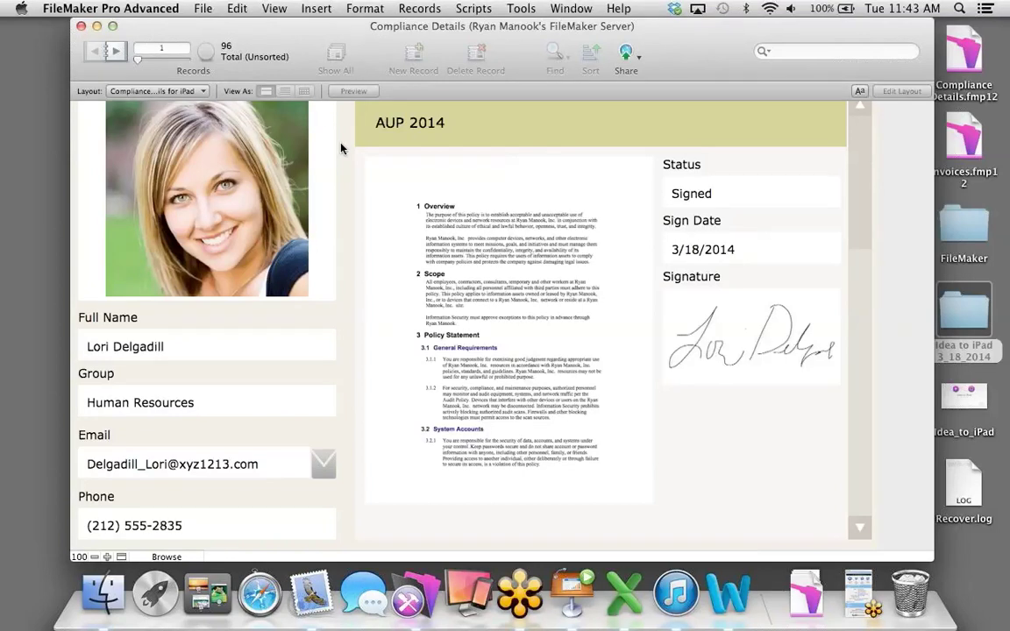
scroll(341, 156, up, 2)
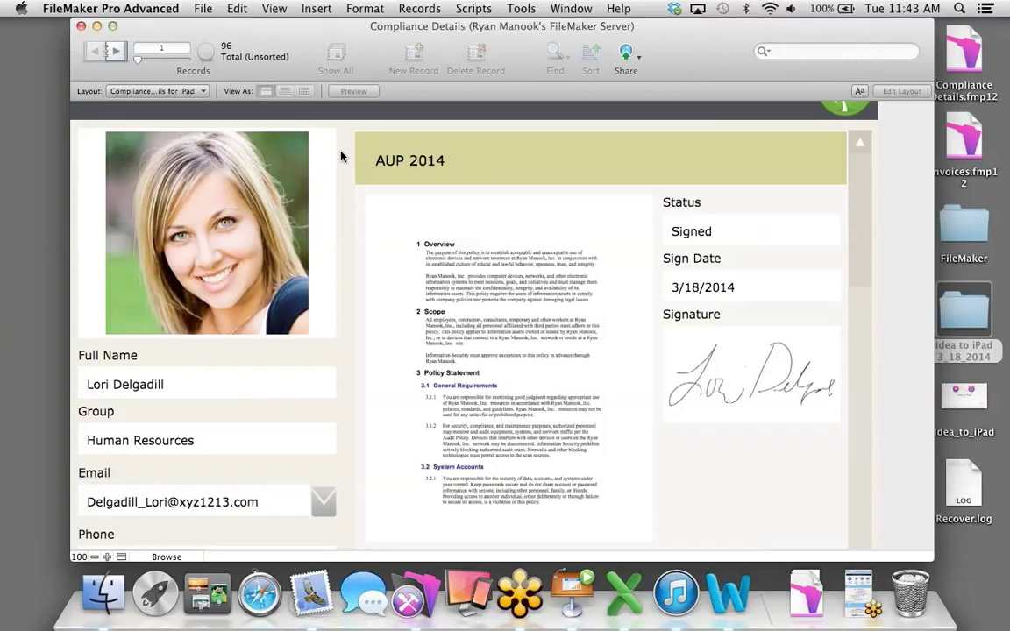
click(118, 52)
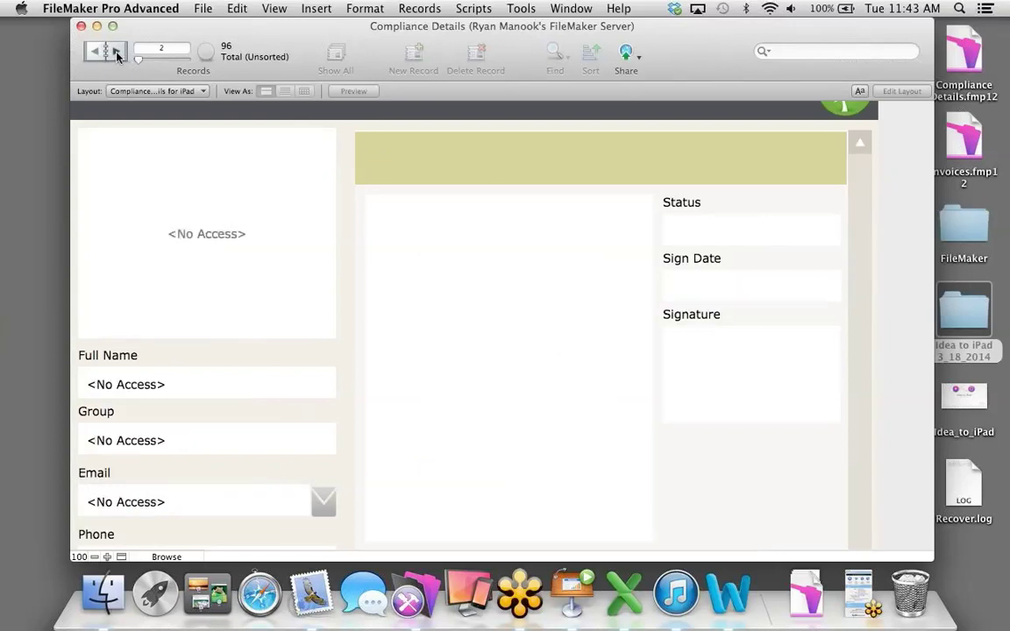
click(99, 55)
click(99, 54)
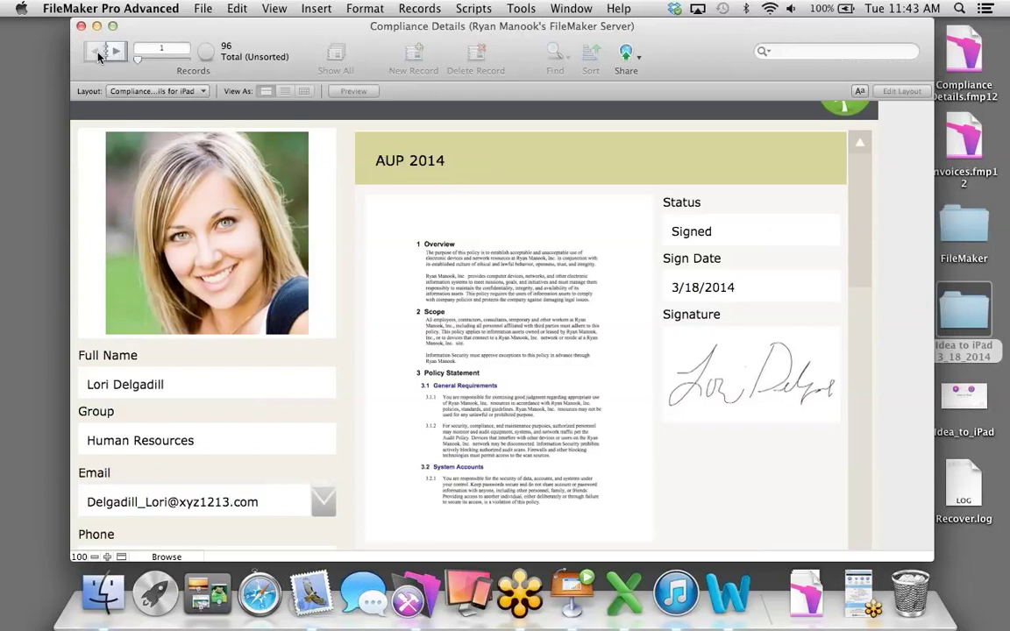
Run Re-login again and sign back in as admin.
click(474, 8)
click(464, 45)
text(admin)
key(Return)
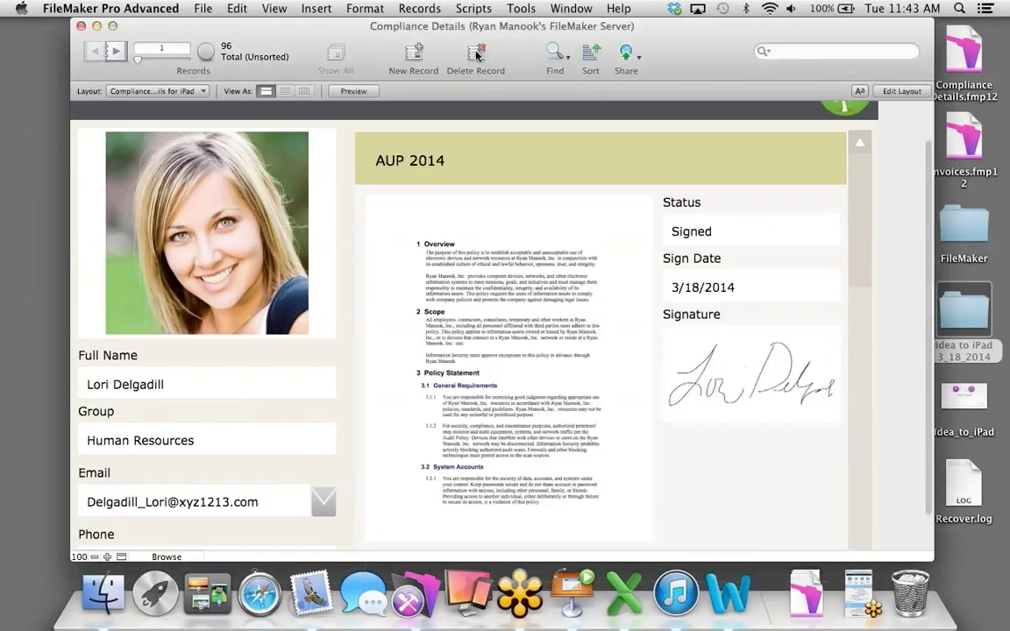
click(474, 8)
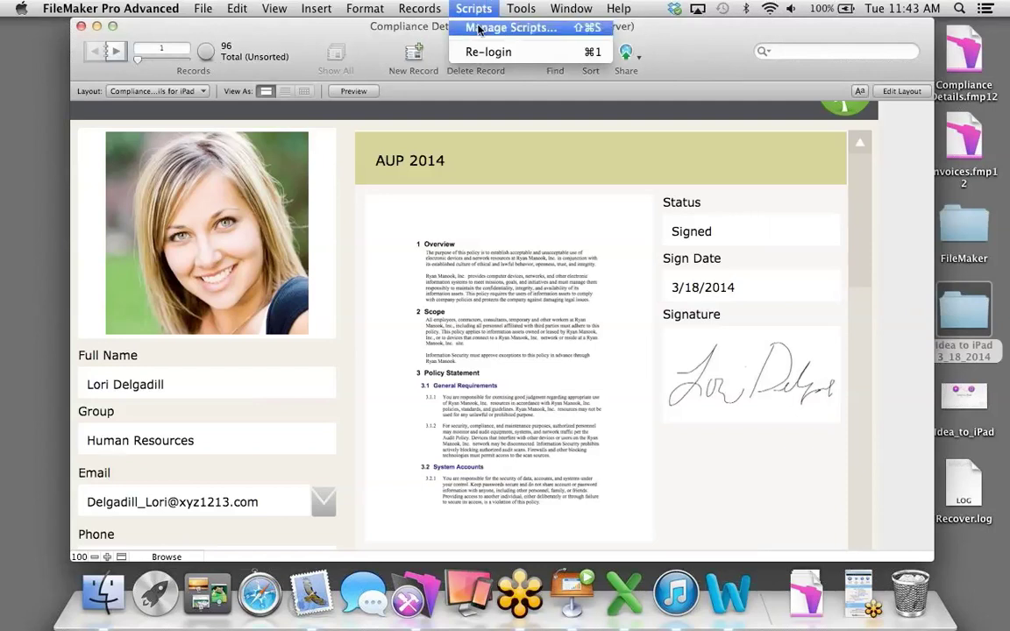
Create a new script in Manage Scripts and name it 'Opener Script'.
click(479, 28)
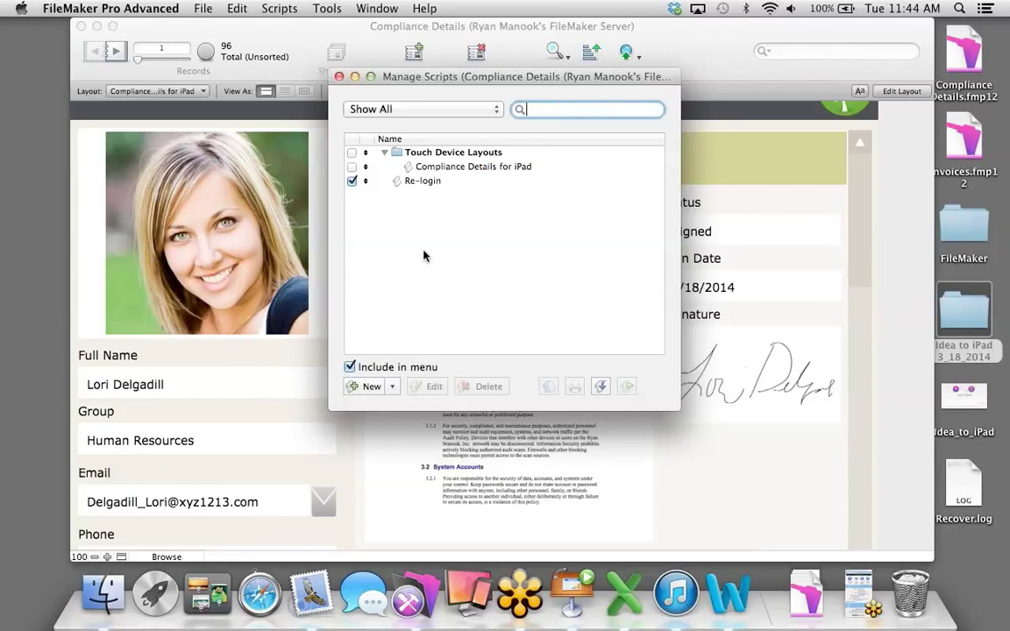
click(368, 385)
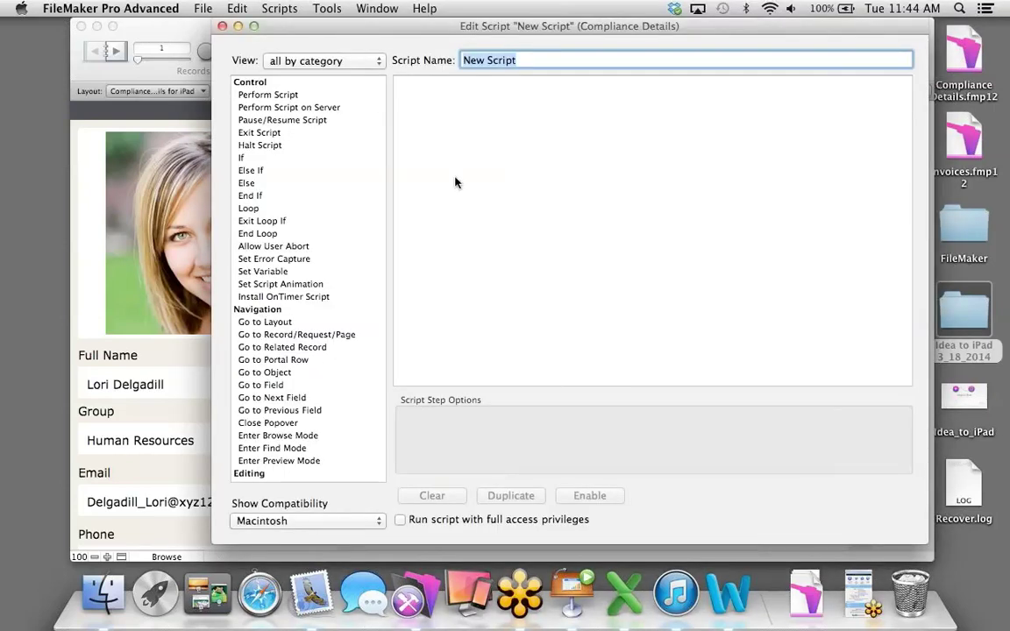
text(Opener )
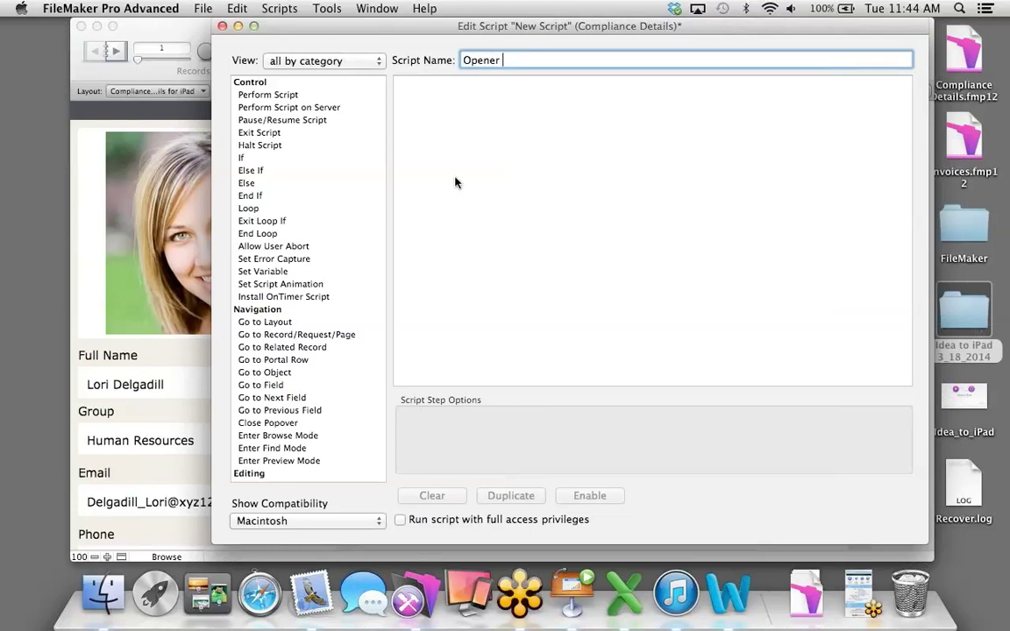
text(Script)
Add a Set Variable step that assigns Get ( AccountName ) to $Account.
double_click(263, 274)
click(868, 453)
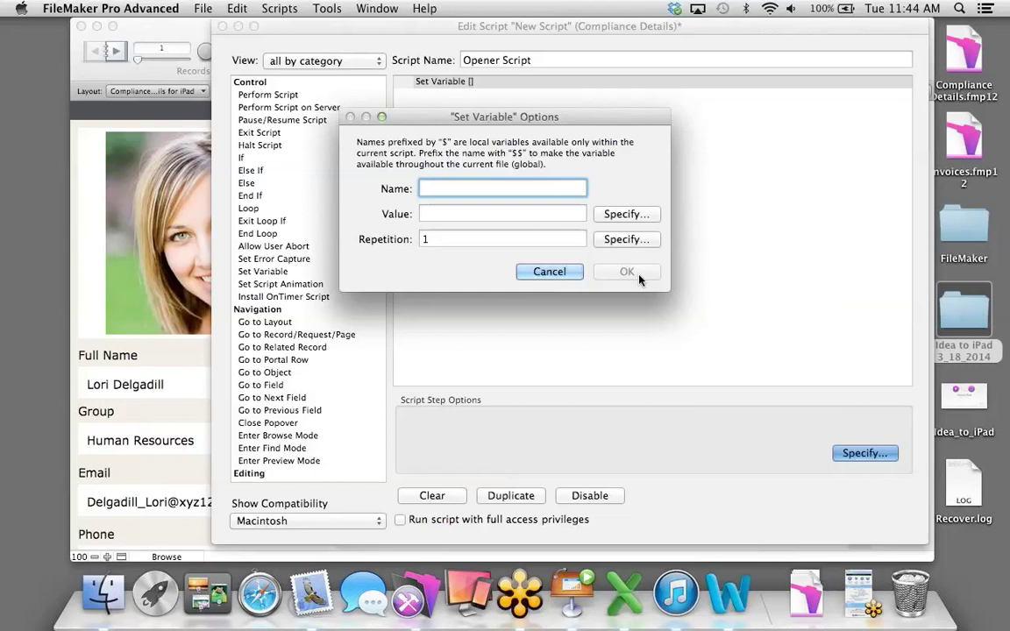
text($Account)
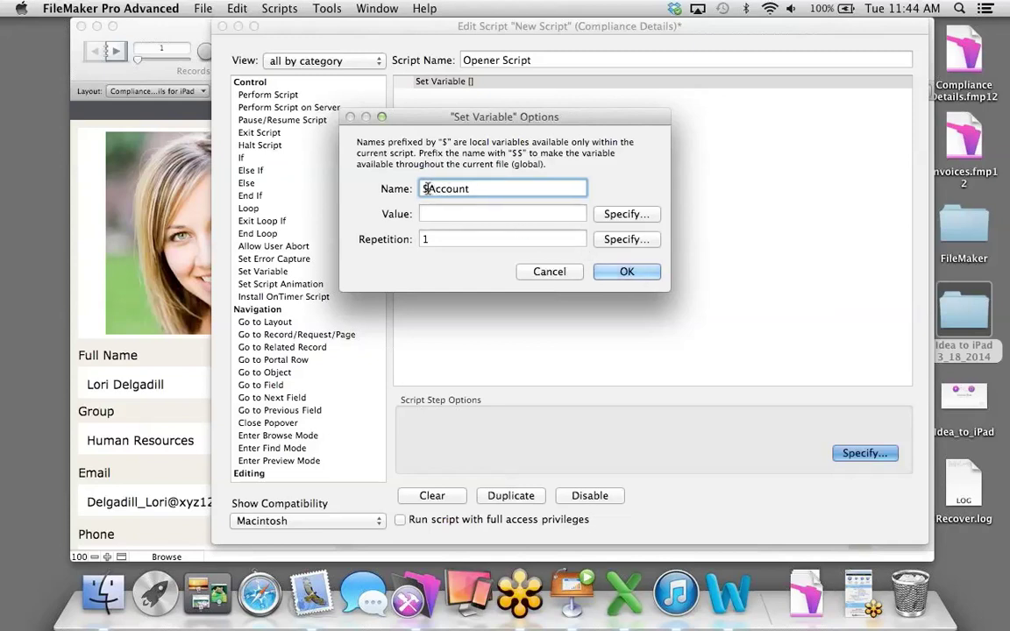
click(626, 214)
click(789, 213)
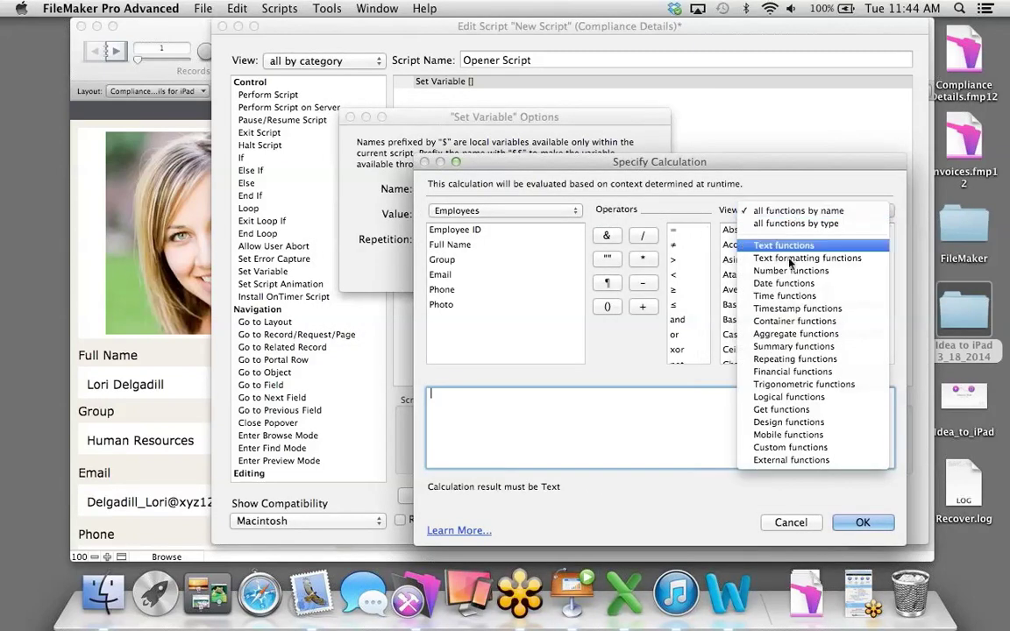
click(774, 417)
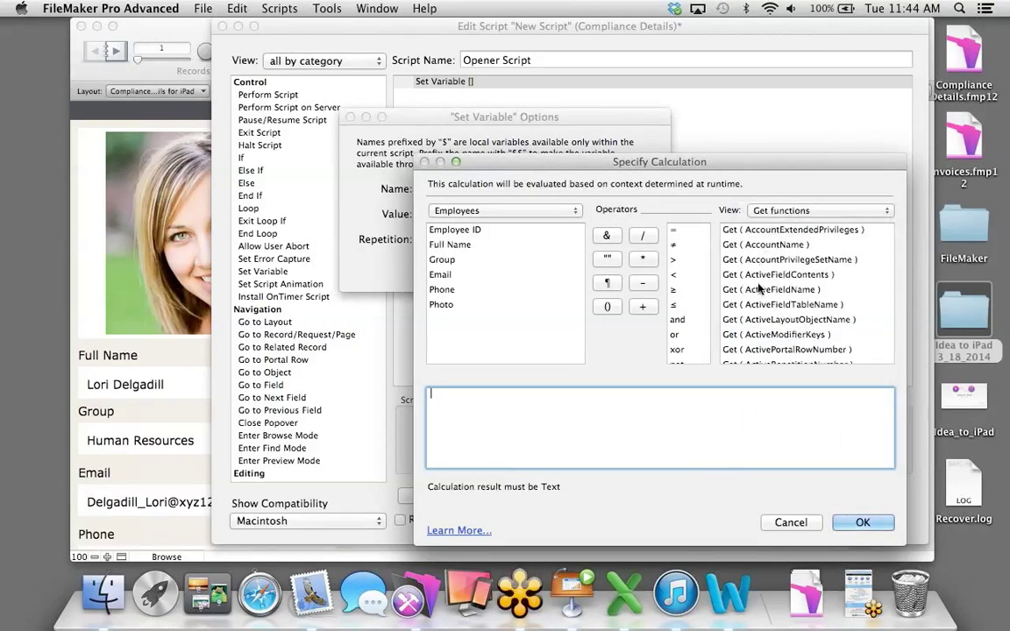
double_click(755, 245)
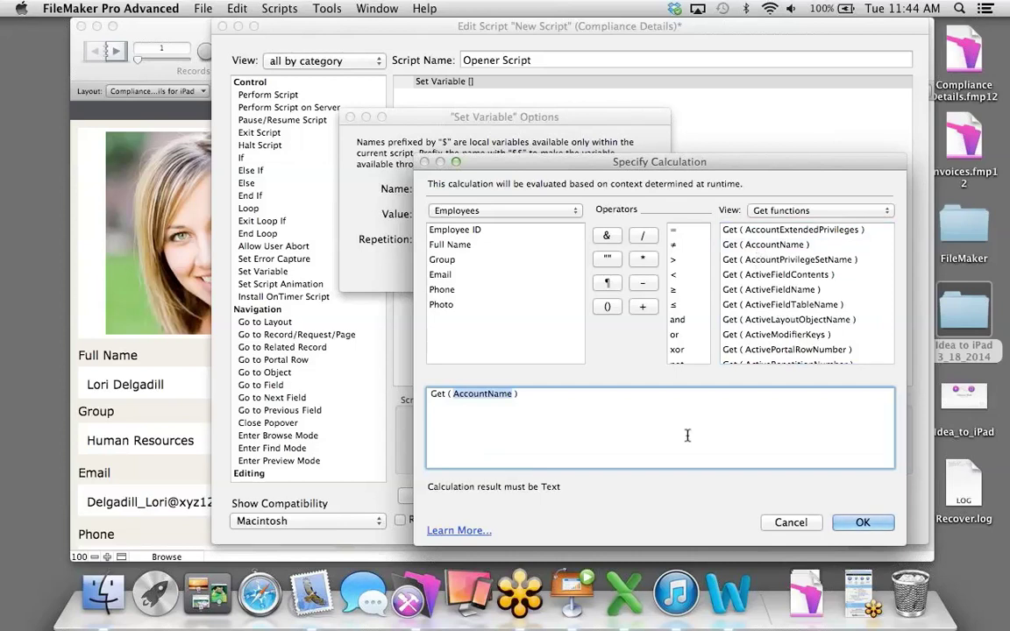
click(862, 522)
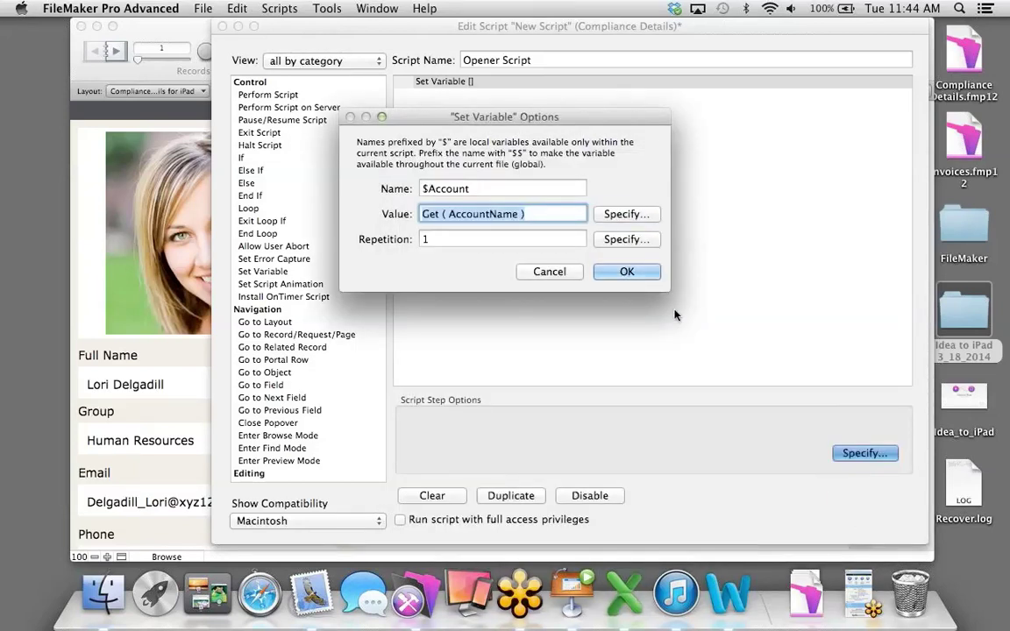
click(627, 272)
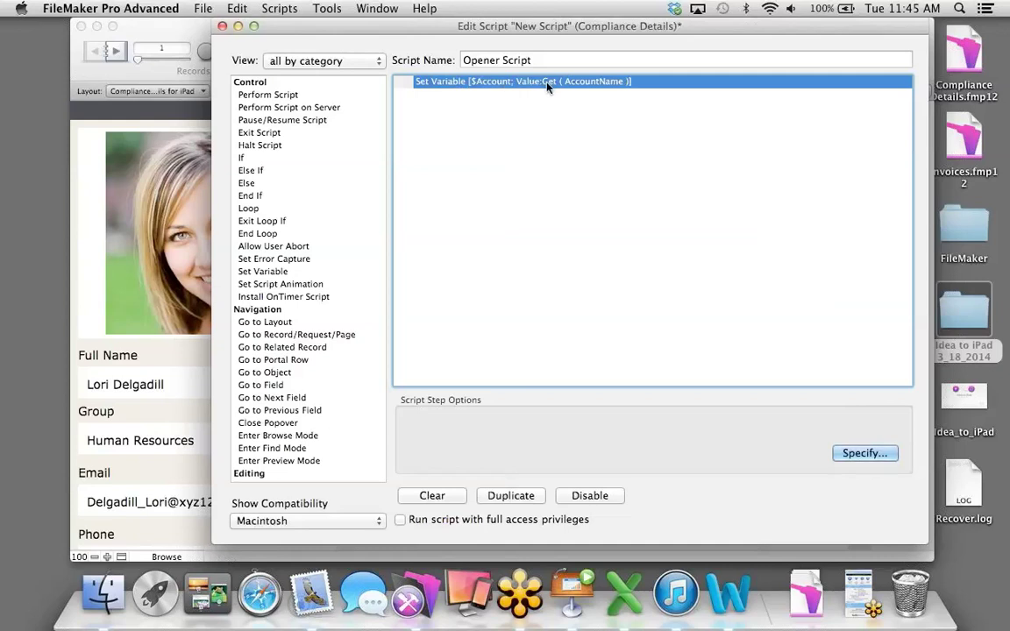
Add an If step with the condition $Account = "admin".
double_click(250, 159)
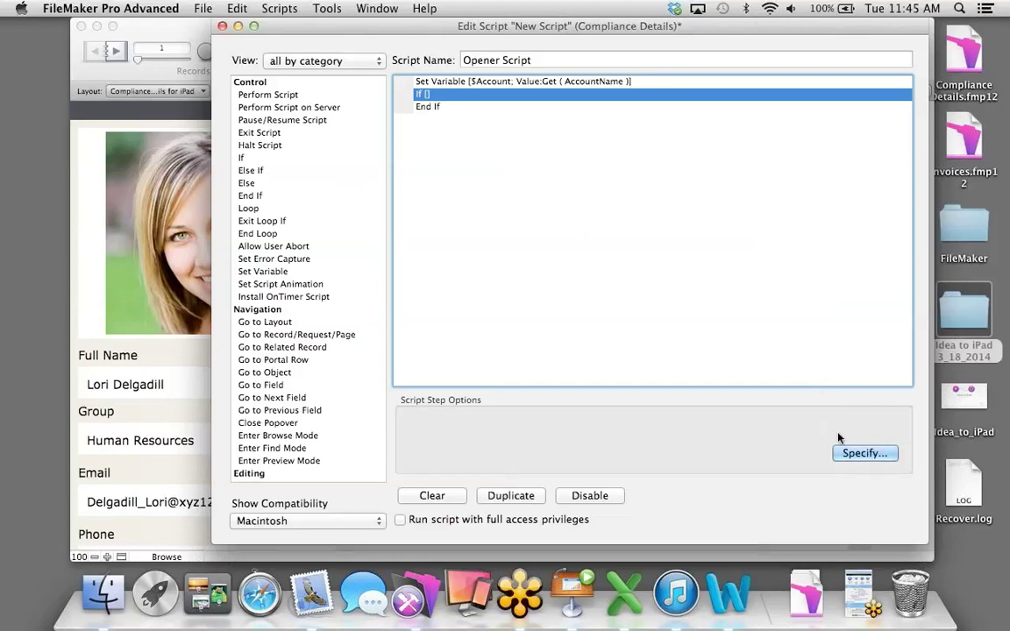
click(856, 455)
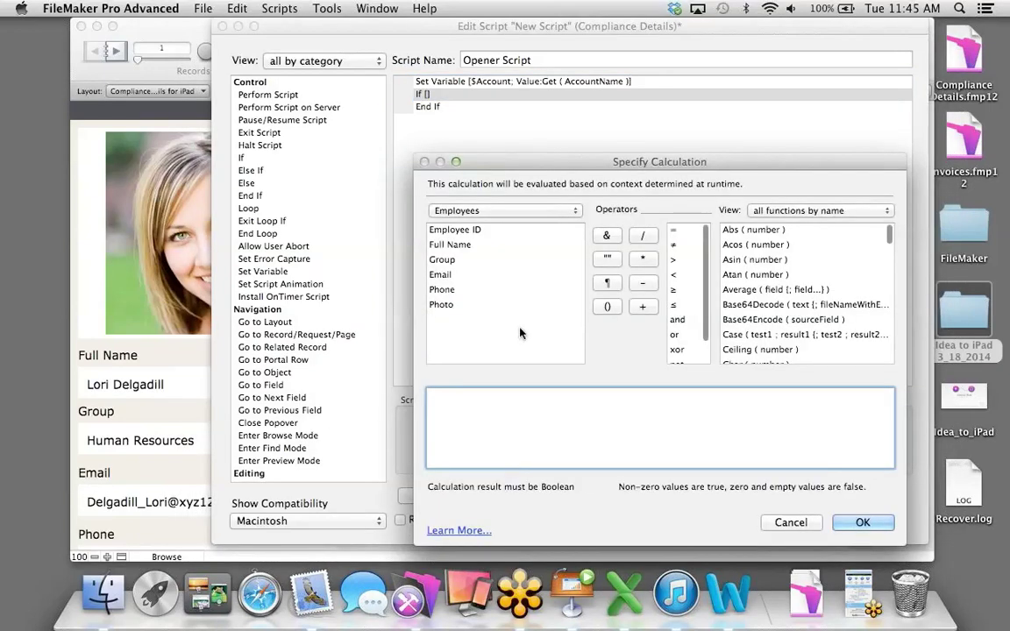
text($Acc)
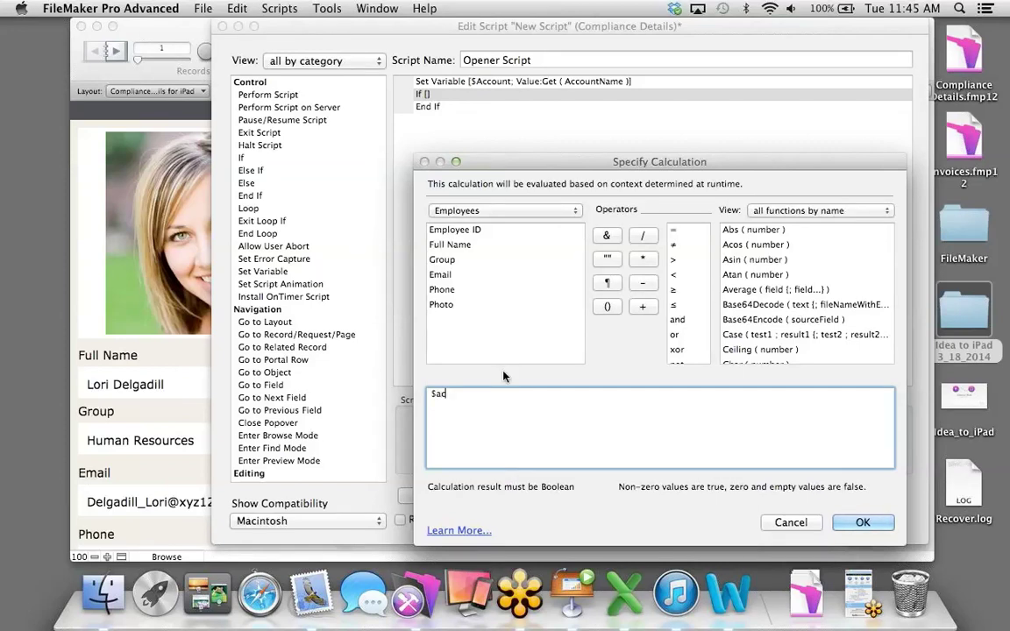
key(BackSpace)
key(BackSpace)
key(BackSpace)
text(Account = "admin")
click(859, 522)
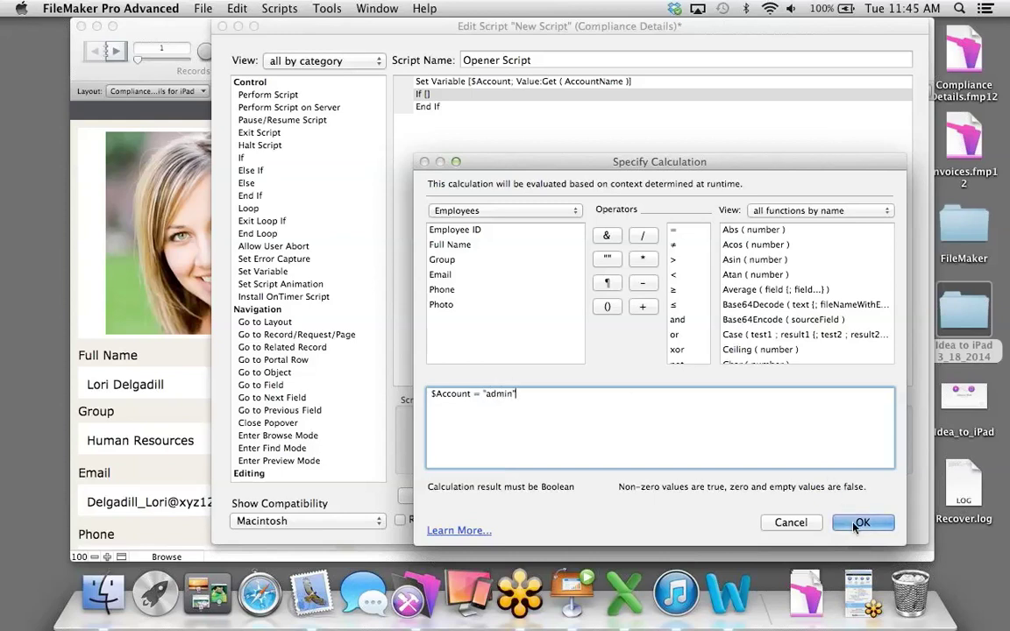
Put Exit Script inside the If block and add an Else branch after it.
double_click(268, 134)
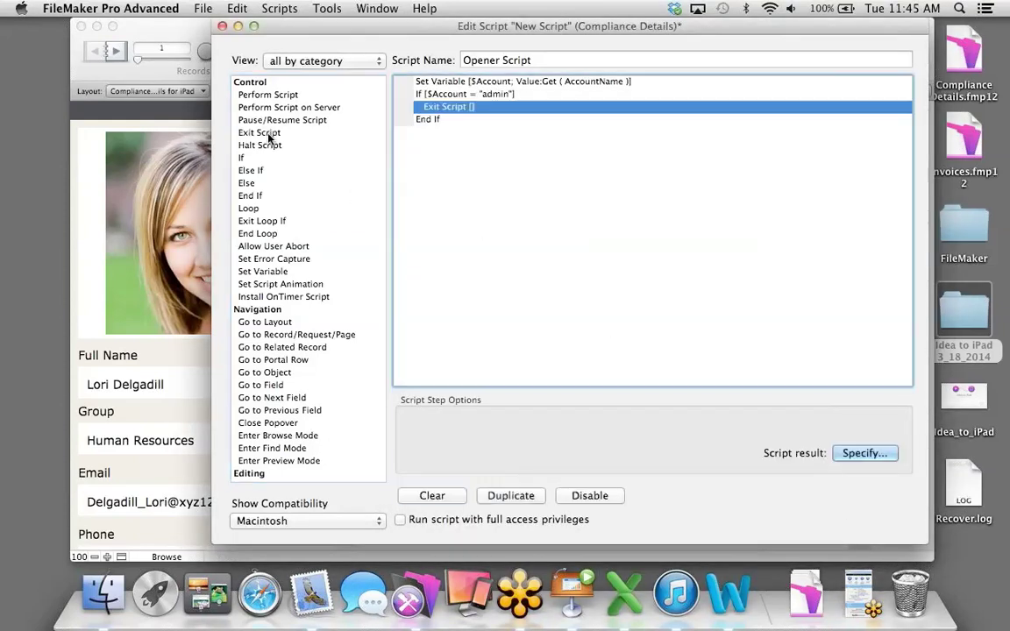
double_click(249, 183)
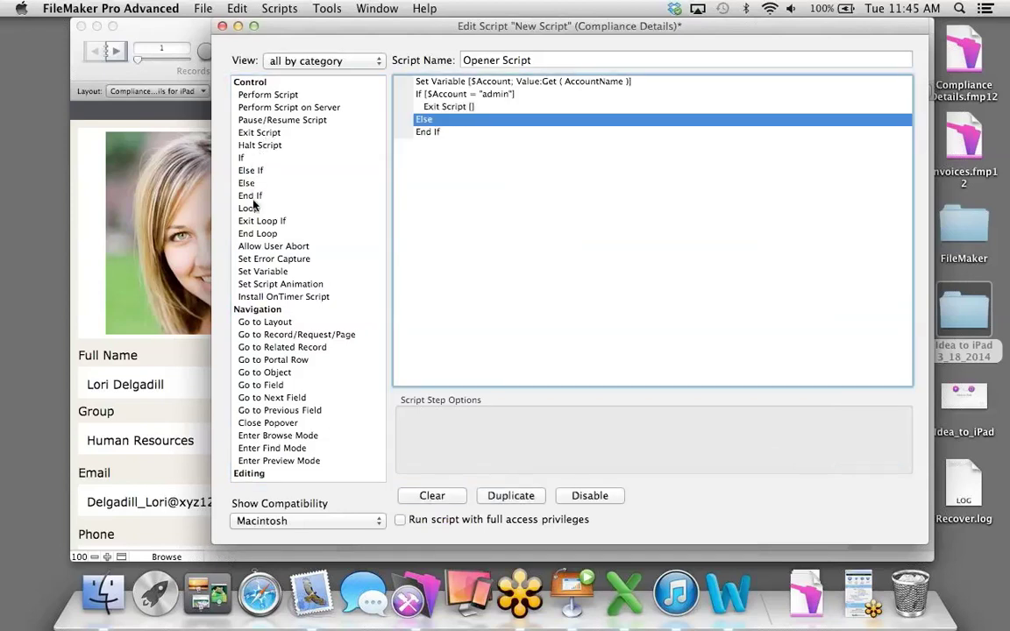
scroll(281, 307, down, 10)
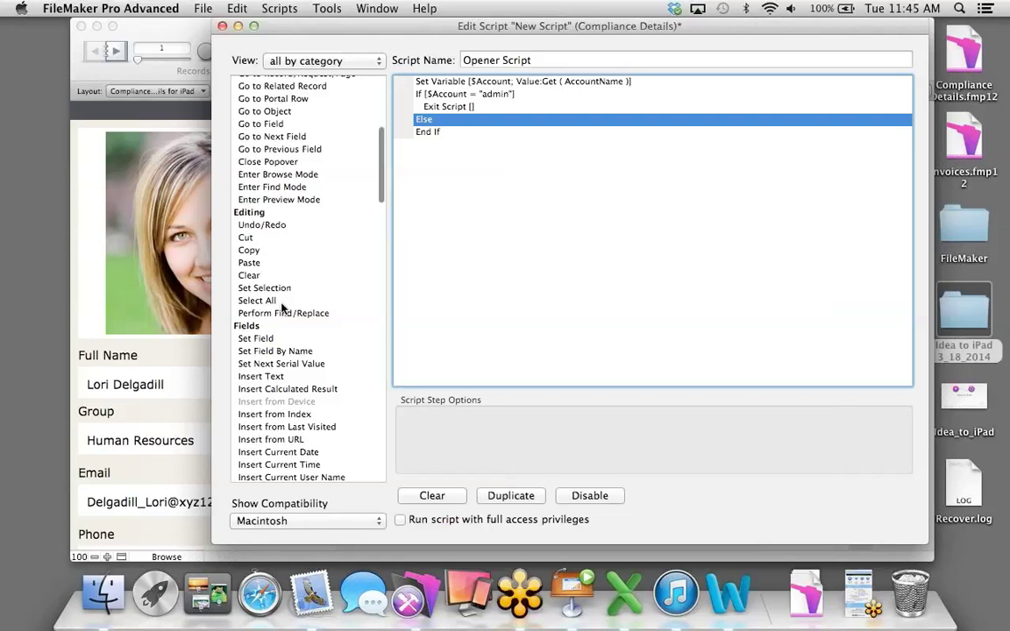
scroll(283, 307, down, 7)
scroll(282, 309, up, 10)
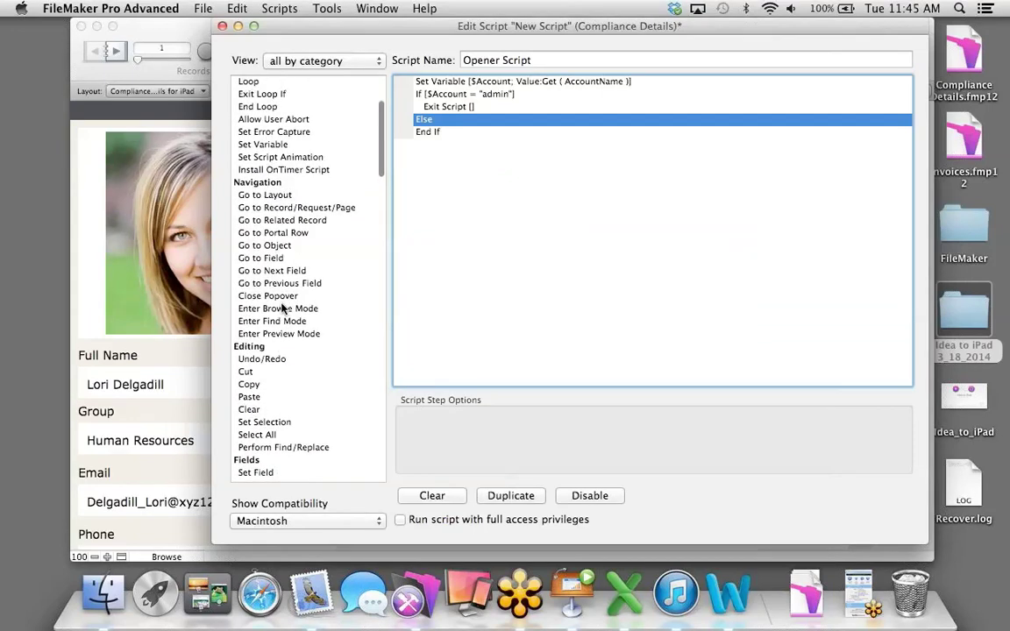
scroll(282, 309, up, 3)
scroll(251, 313, down, 20)
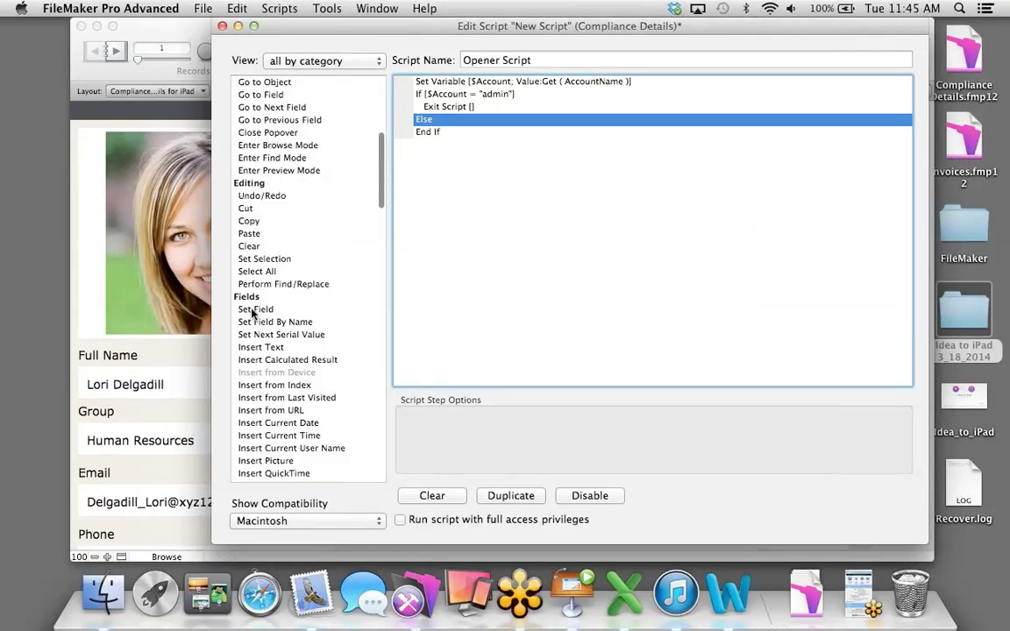
scroll(252, 313, down, 1)
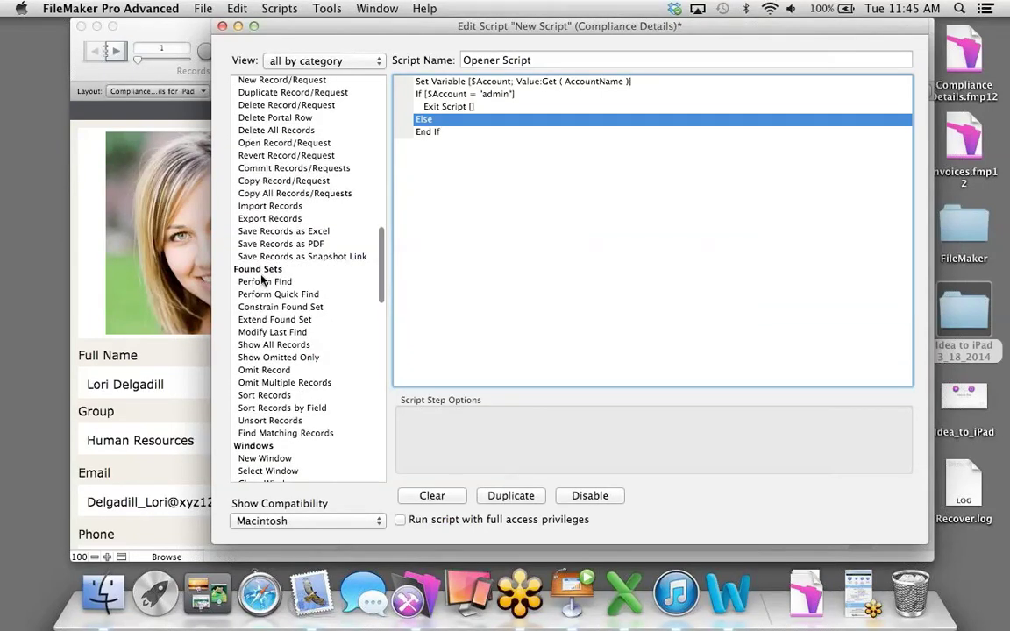
Add a Perform Find step under Else with the request Full Name ==$Account.
click(261, 282)
double_click(261, 282)
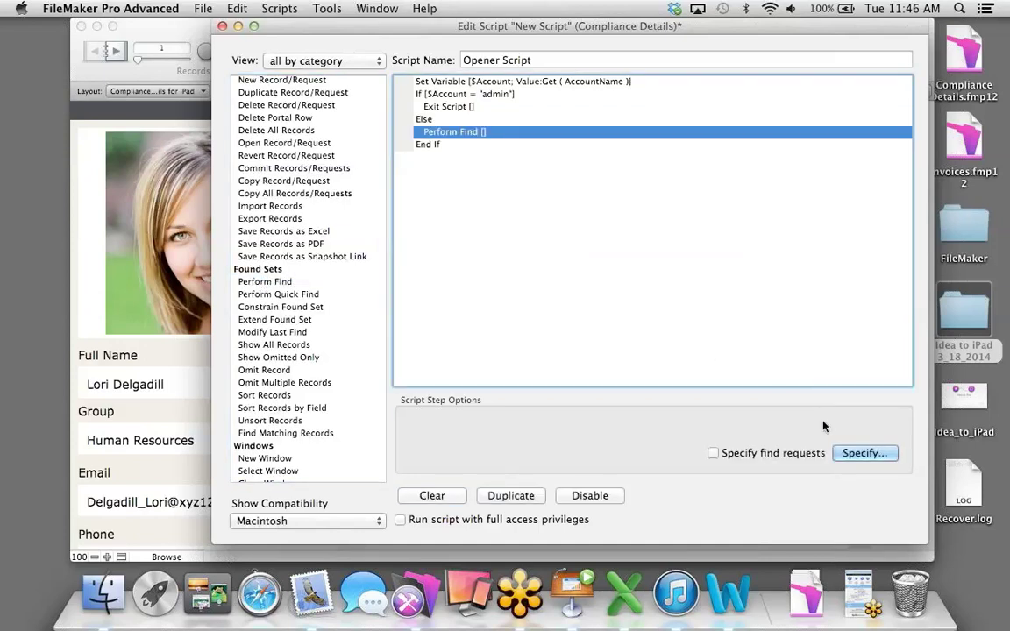
click(851, 455)
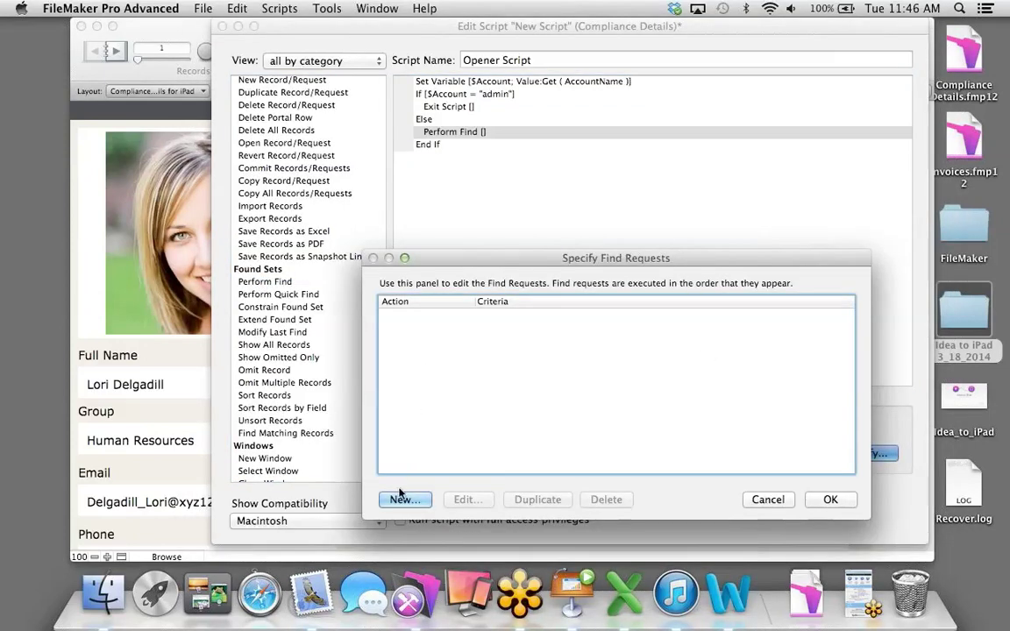
click(404, 499)
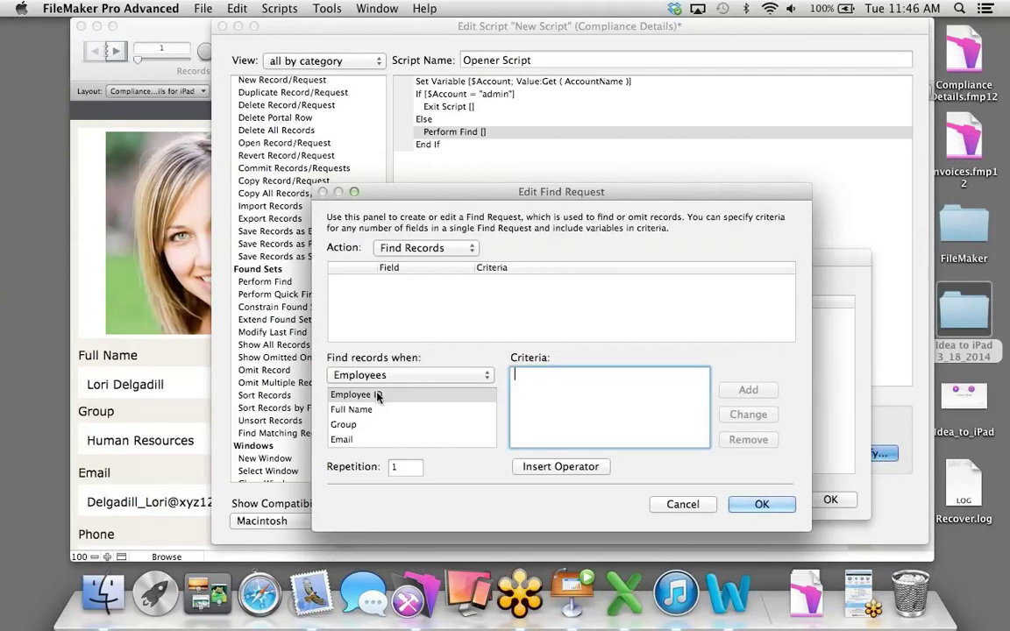
click(359, 410)
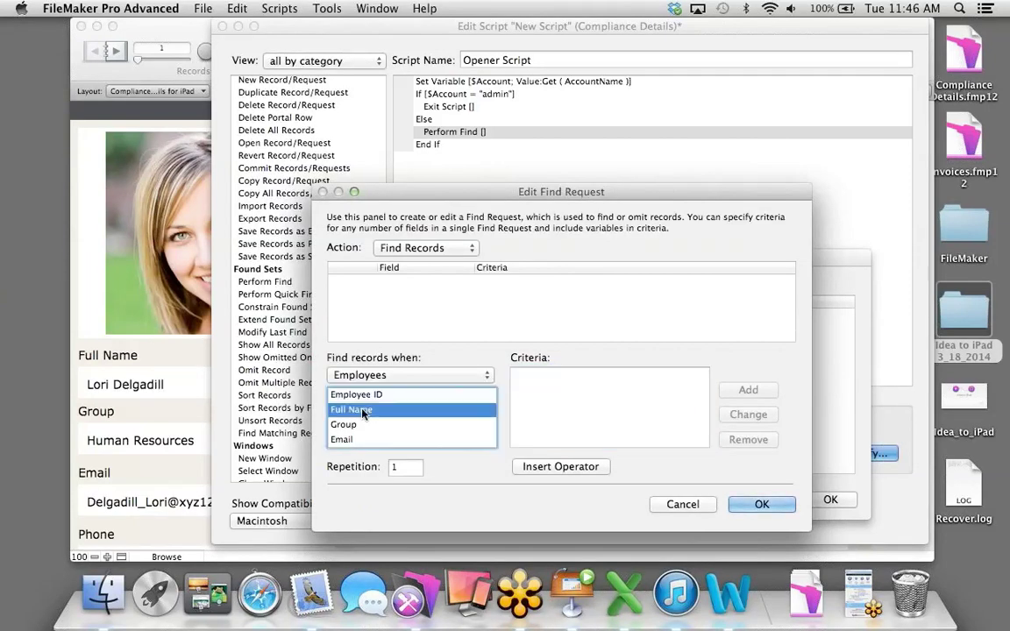
click(548, 386)
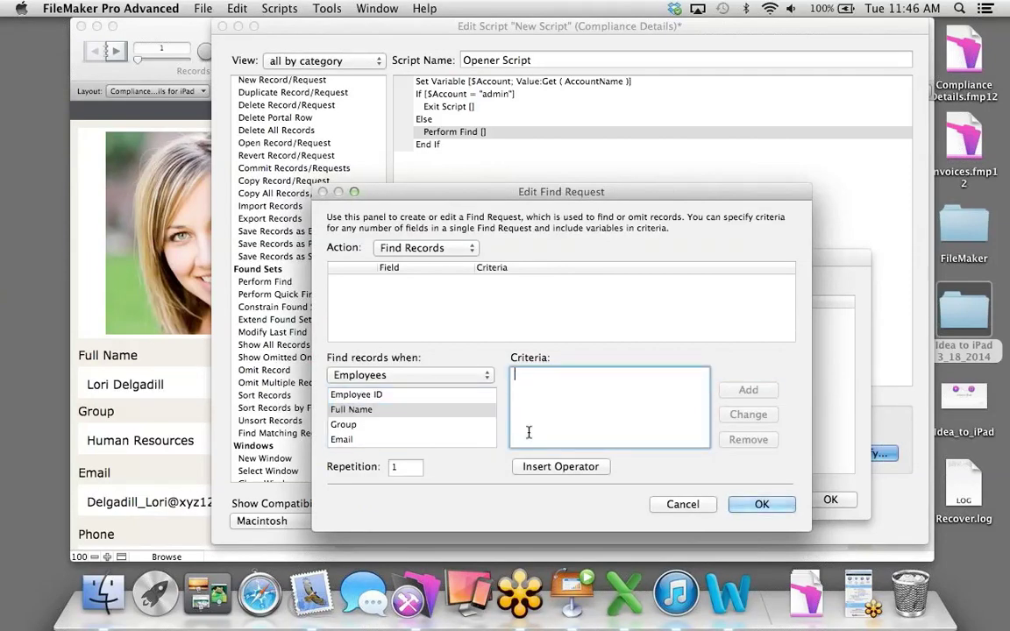
click(531, 468)
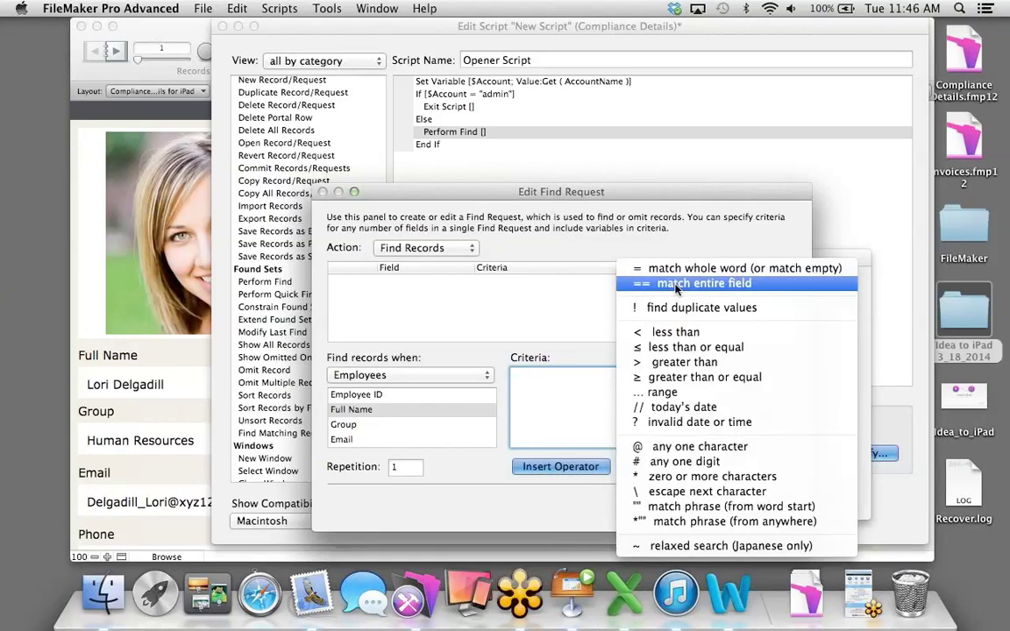
click(675, 283)
text($Account)
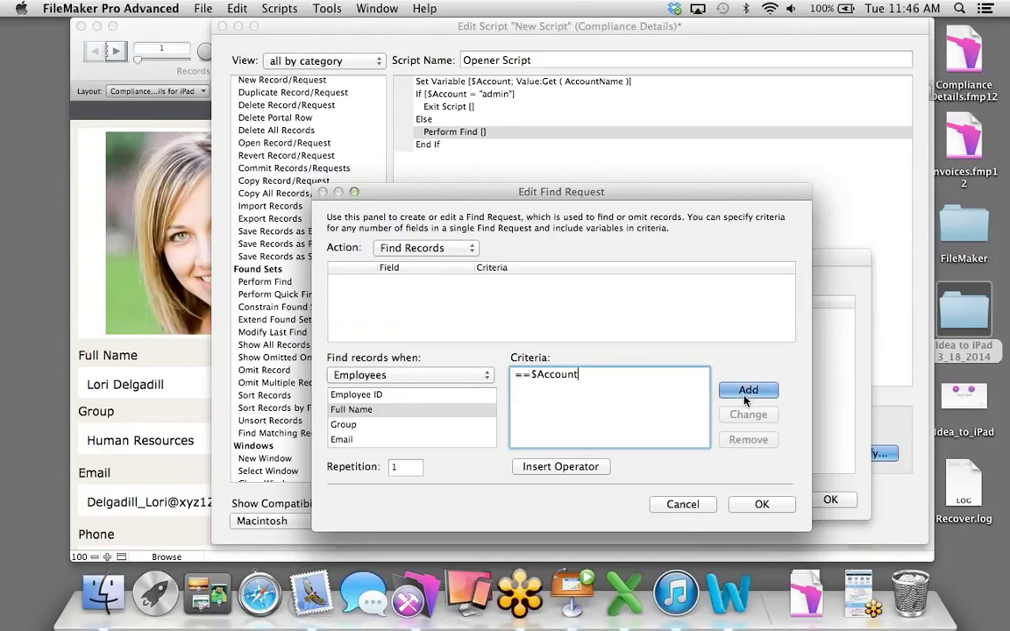
click(746, 390)
click(761, 503)
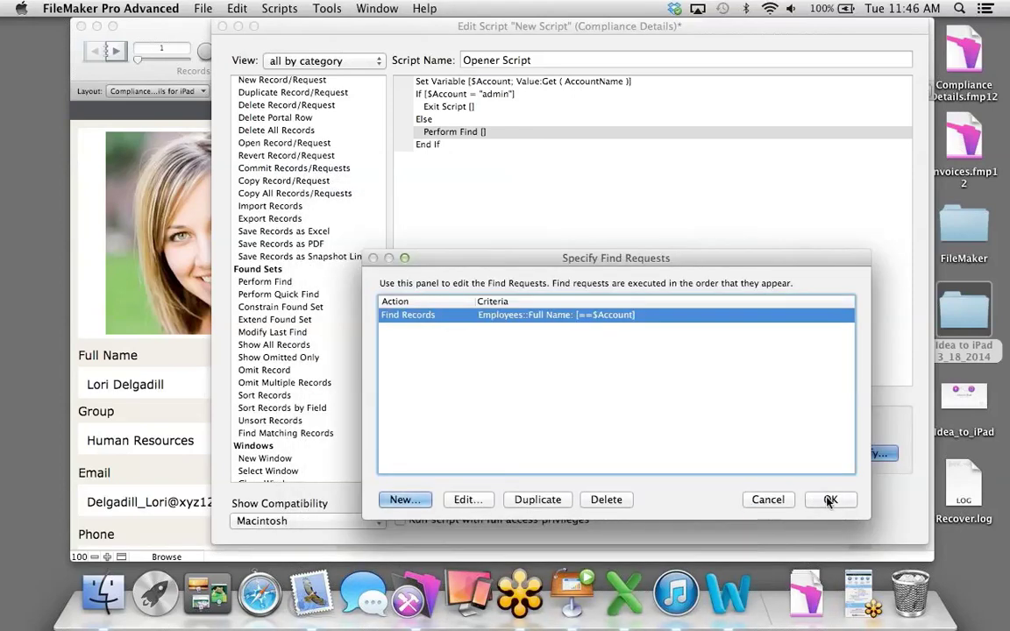
click(829, 499)
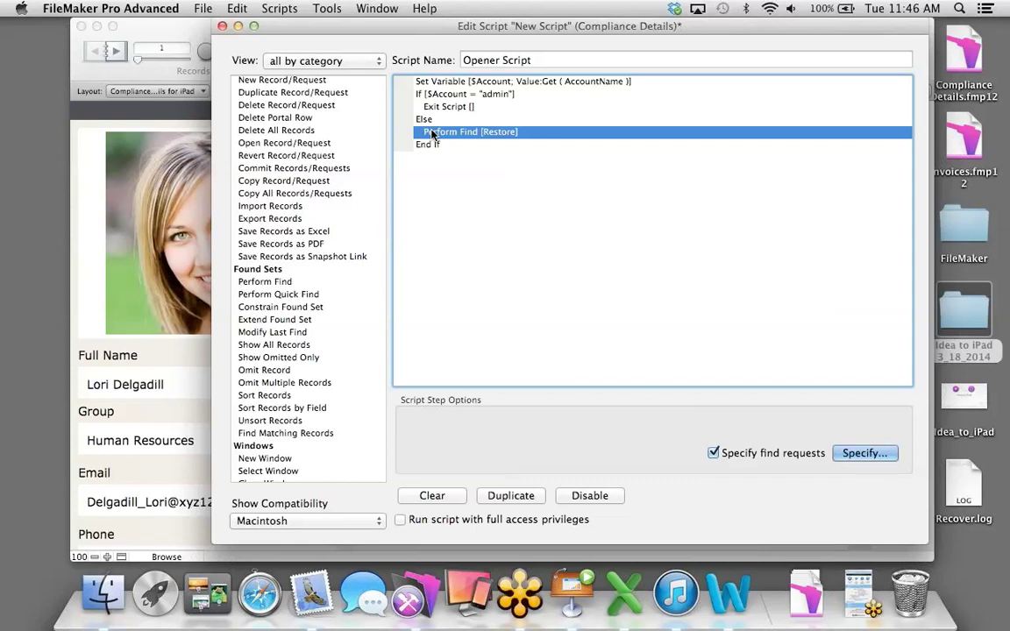
Save the Opener Script and close the script editor and script list.
click(280, 8)
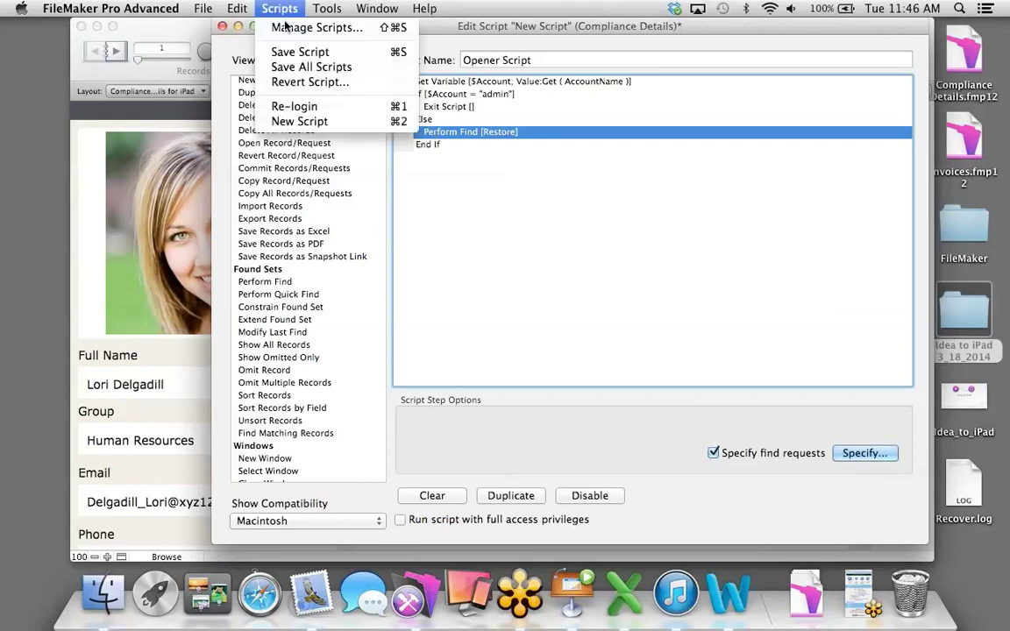
click(263, 48)
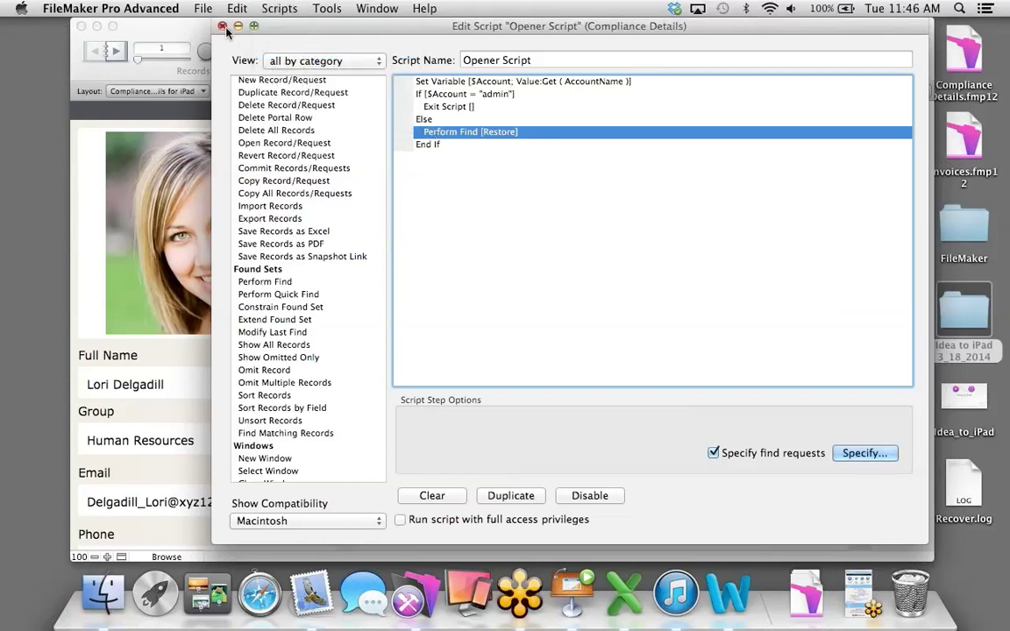
click(223, 27)
click(339, 76)
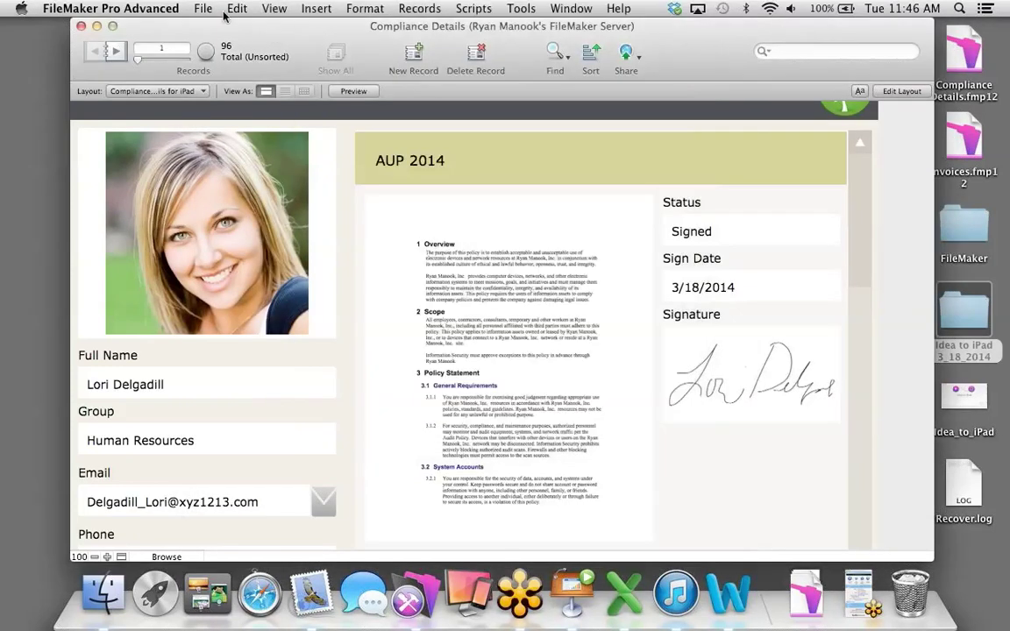
click(200, 8)
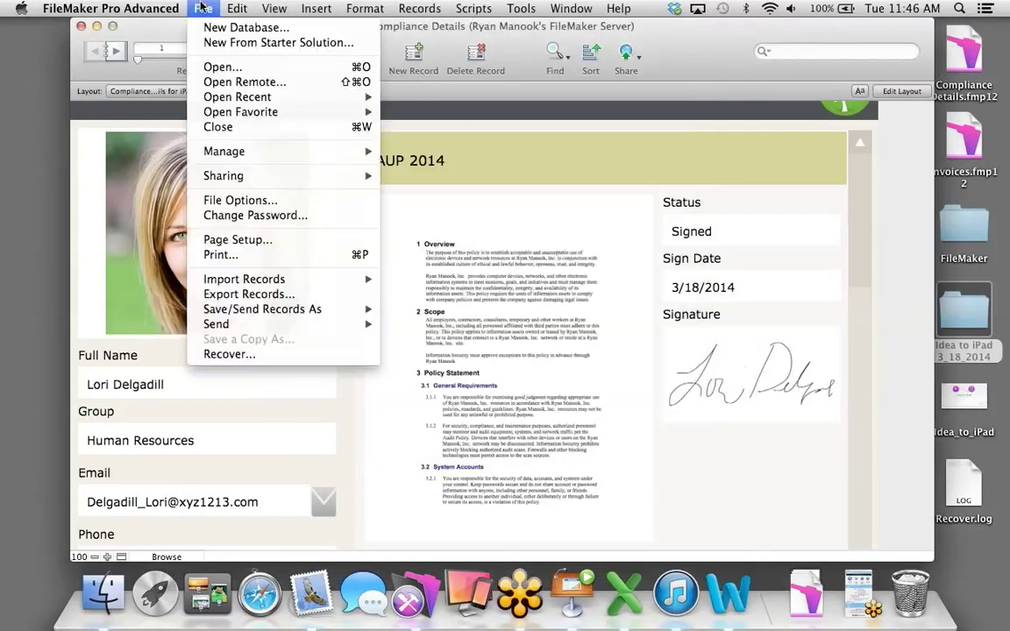
In File Options, turn off automatic login and open on the Compliance Details for iPad layout.
click(240, 200)
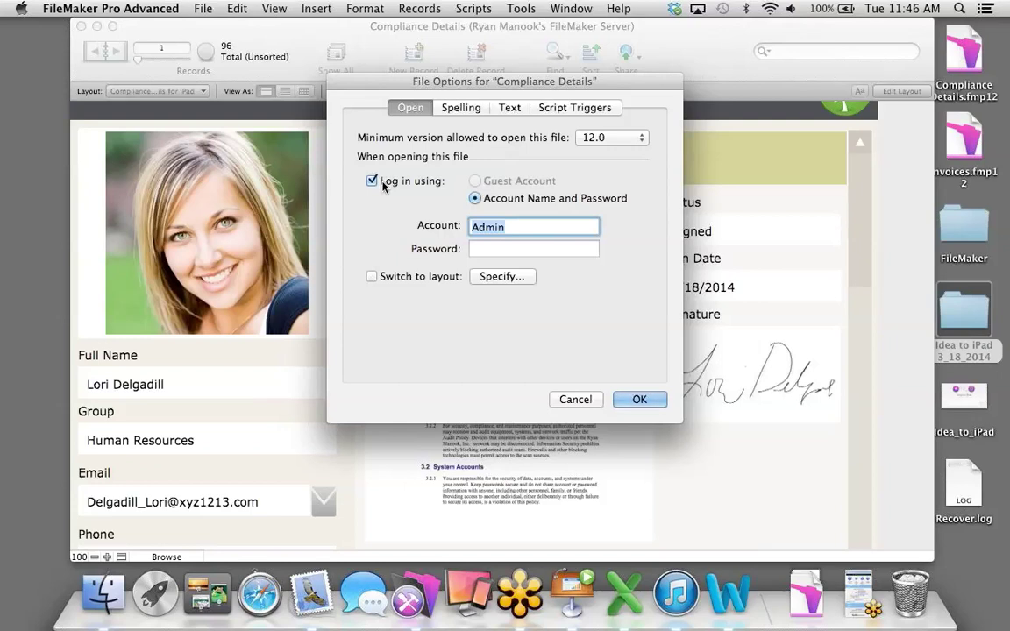
click(375, 182)
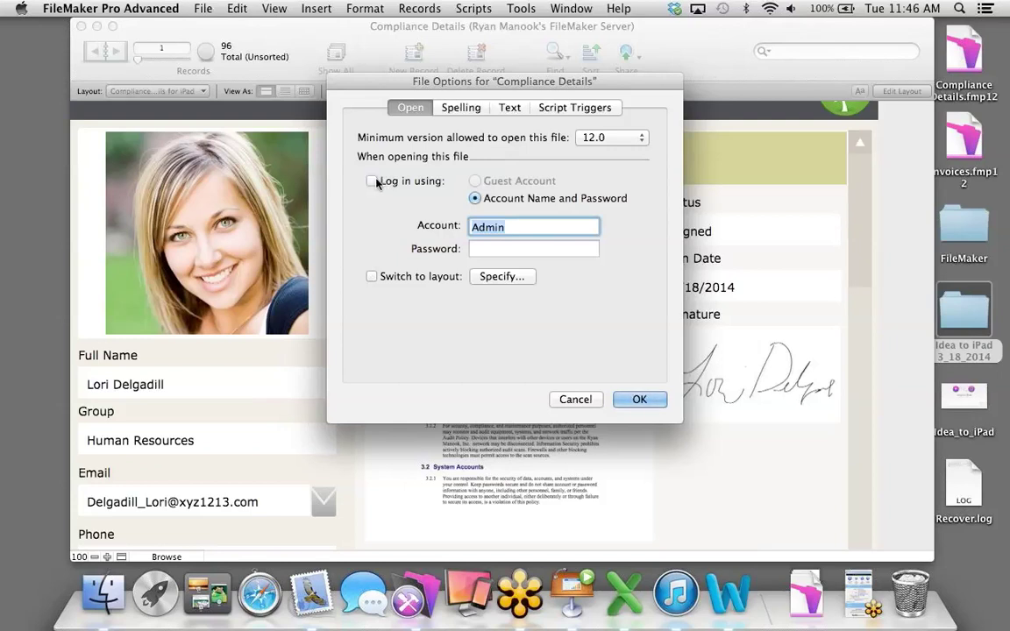
click(372, 276)
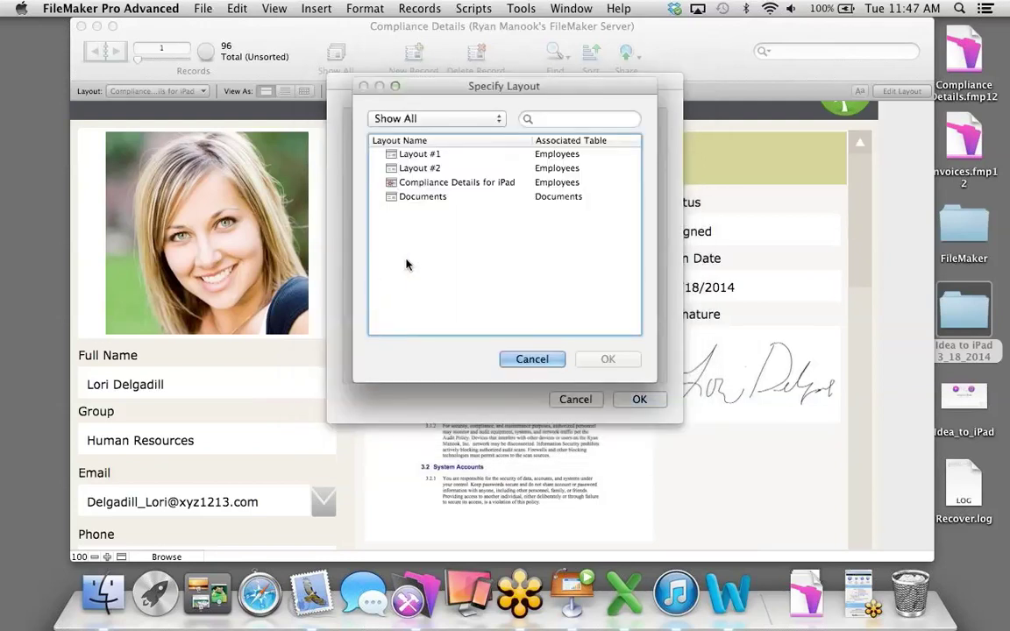
click(427, 183)
click(605, 359)
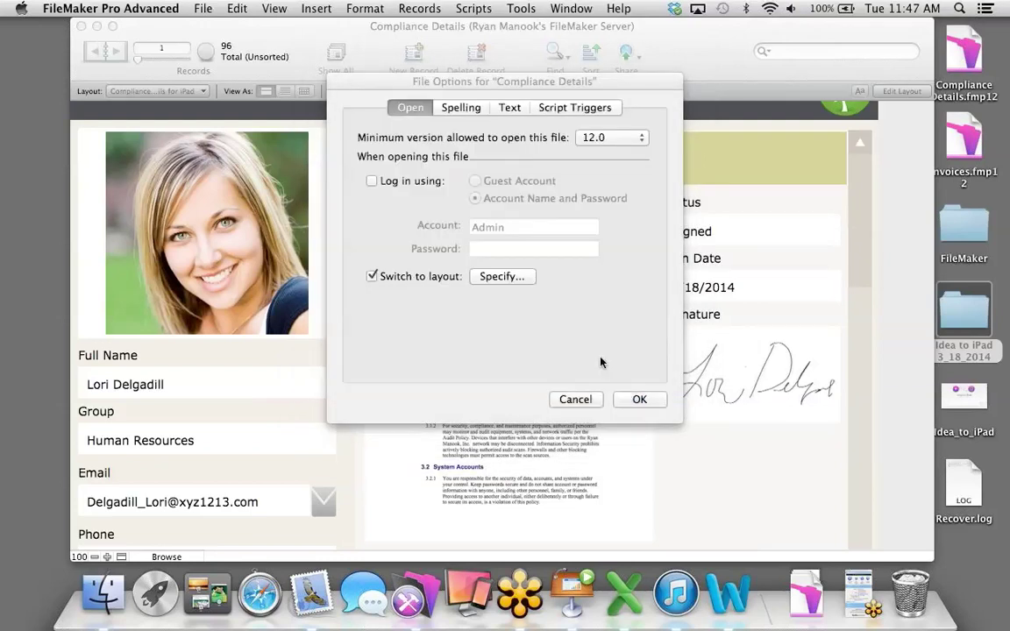
Set the OnFirstWindowOpen trigger to run Opener Script and save the file options.
click(584, 110)
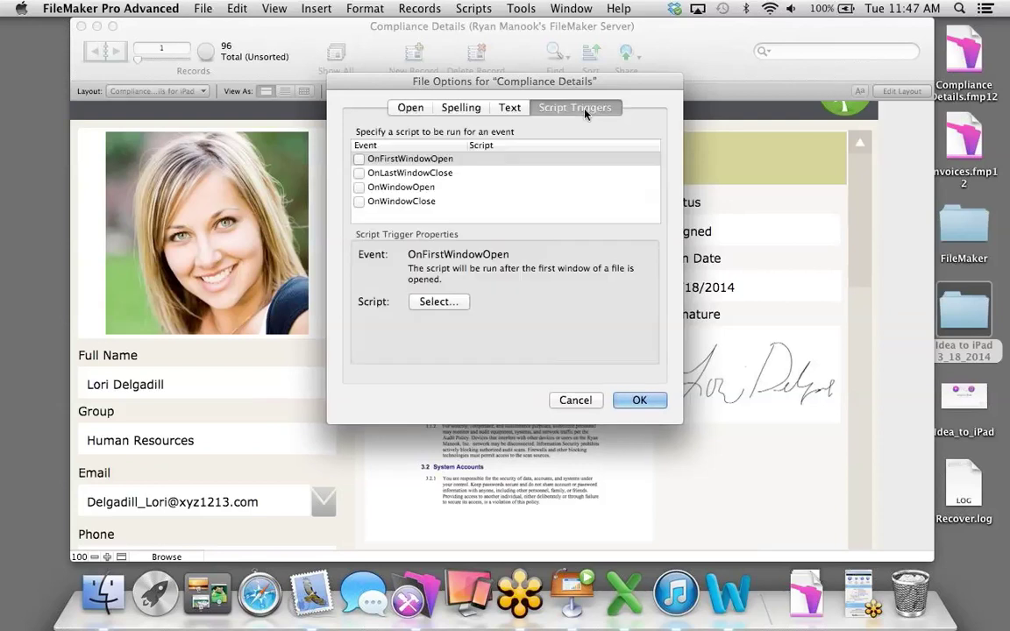
click(360, 159)
click(421, 224)
click(590, 329)
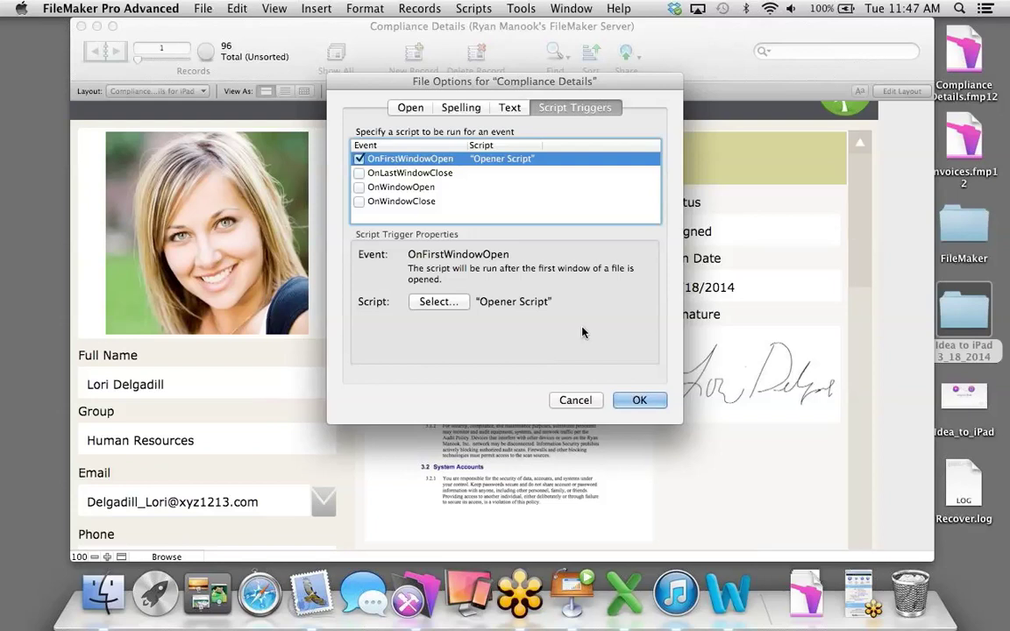
click(639, 400)
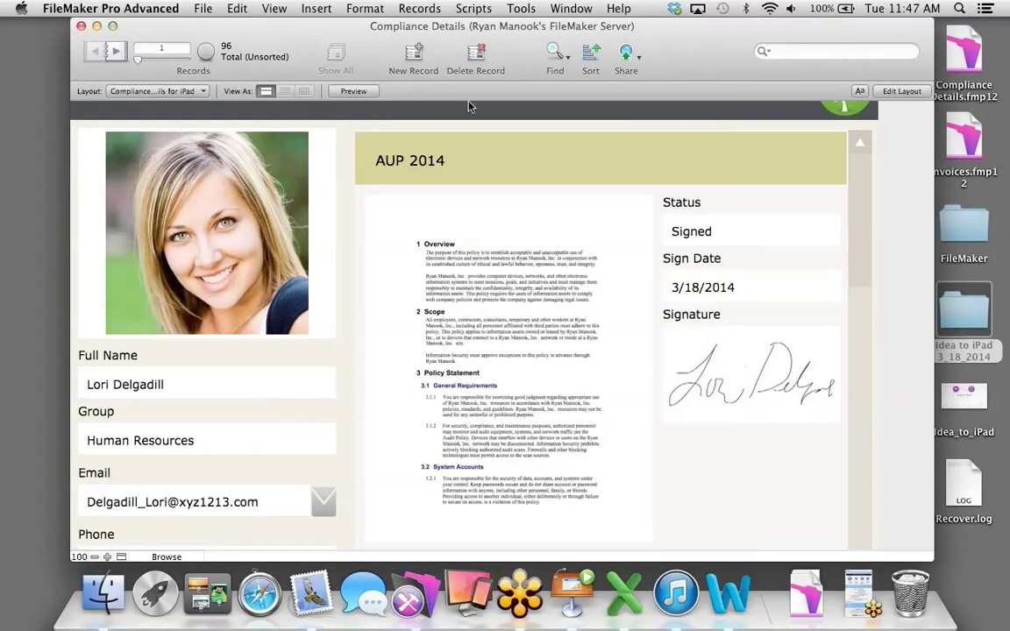
Check the scripts list and reopen File Options to verify the trigger settings.
click(474, 7)
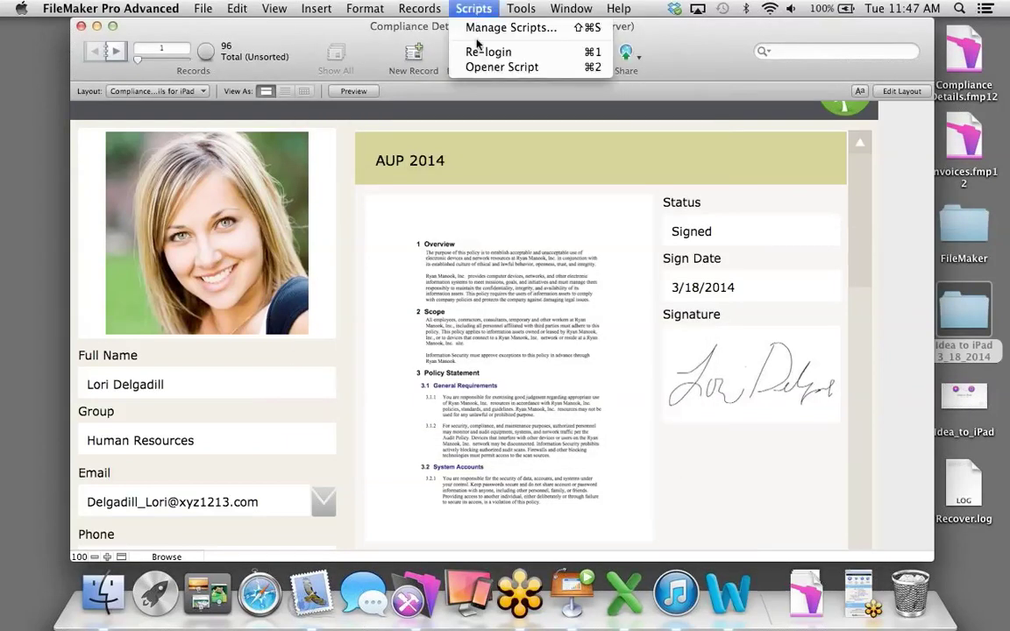
click(252, 33)
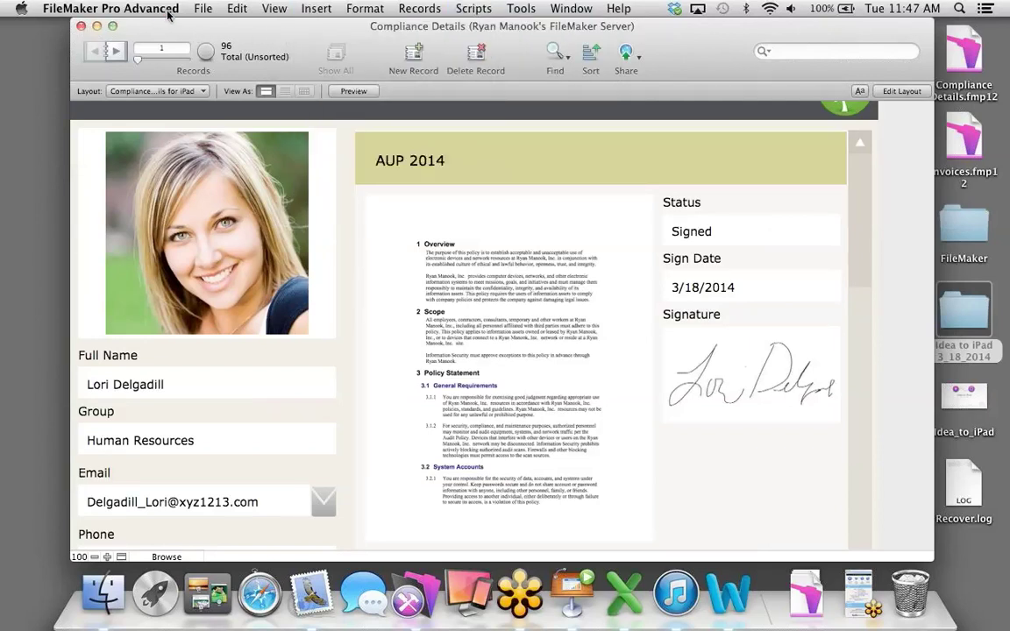
click(201, 9)
click(219, 201)
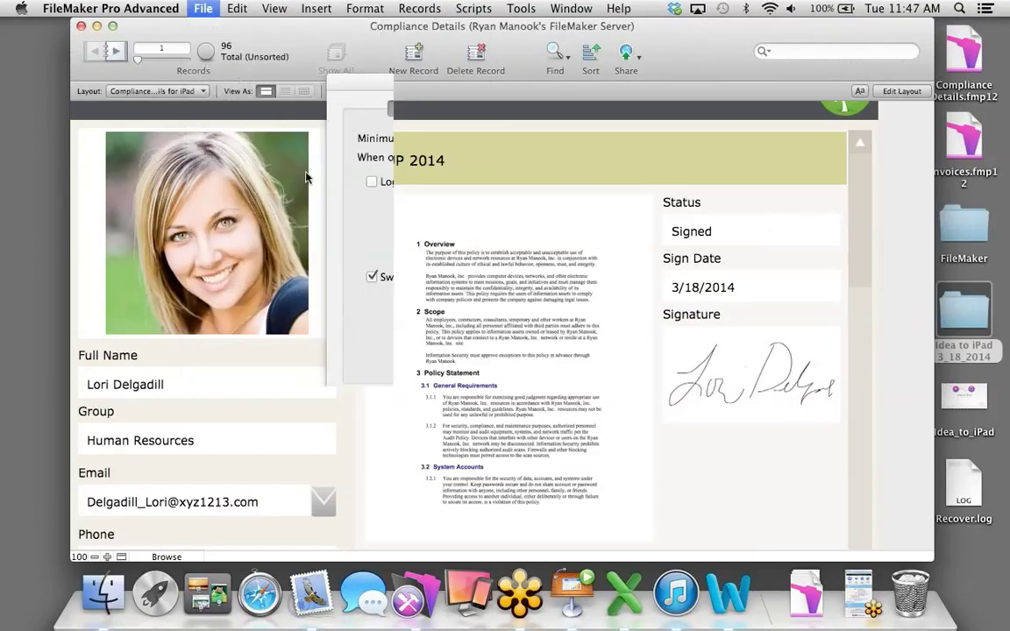
click(566, 109)
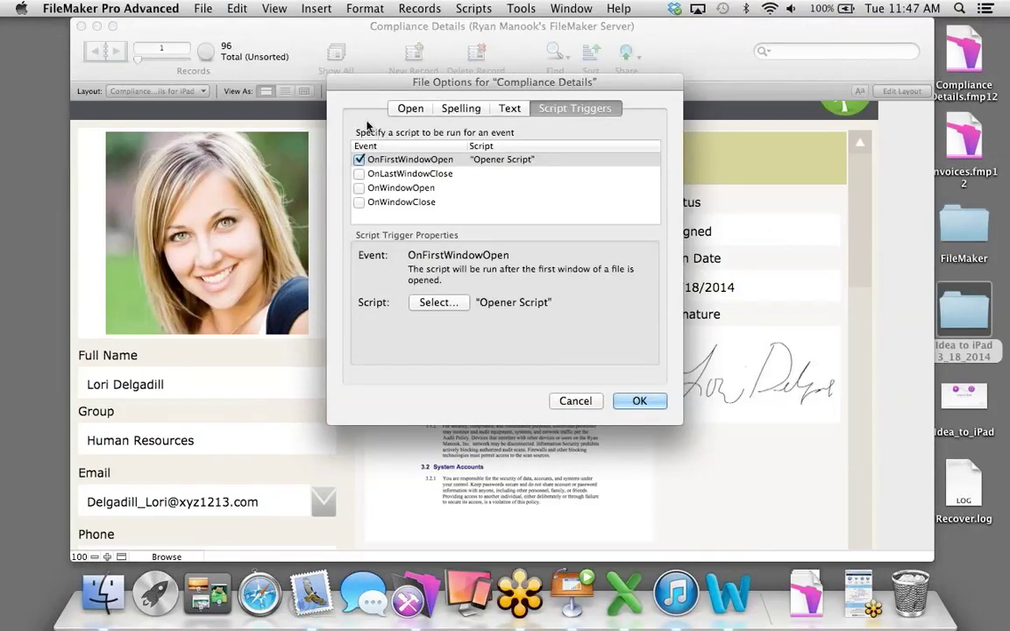
click(638, 400)
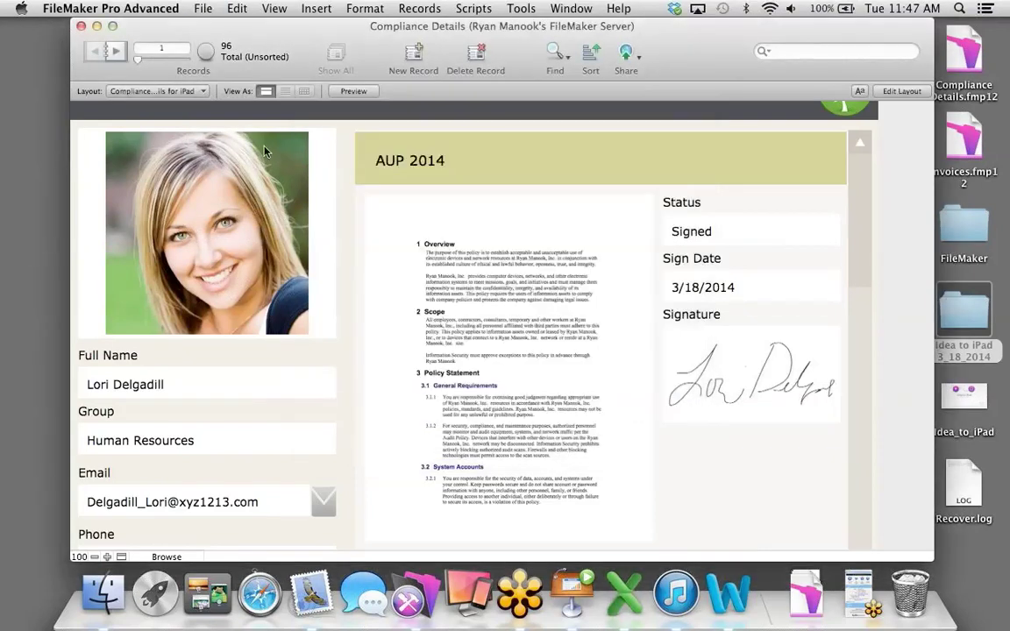
Close Compliance Details and reopen the hosted copy of Compliance Details.fmp12.
click(81, 26)
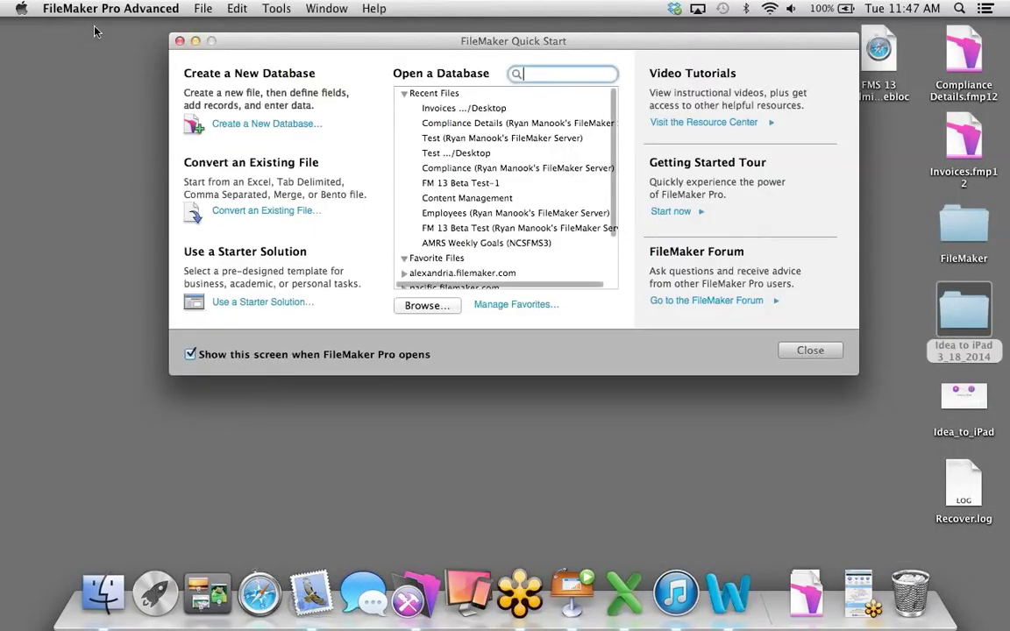
key(Escape)
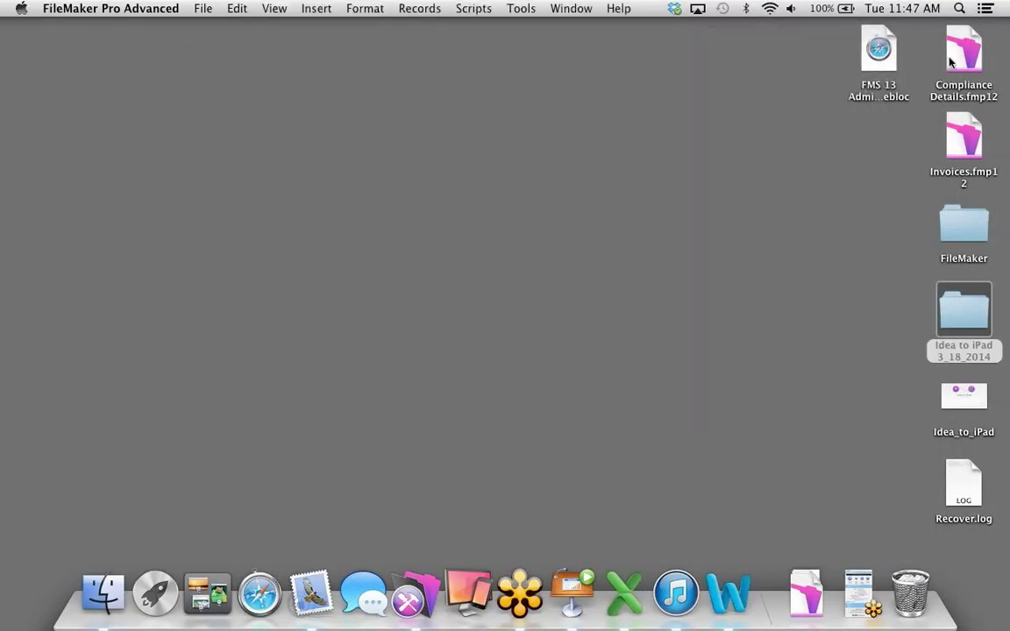
double_click(961, 55)
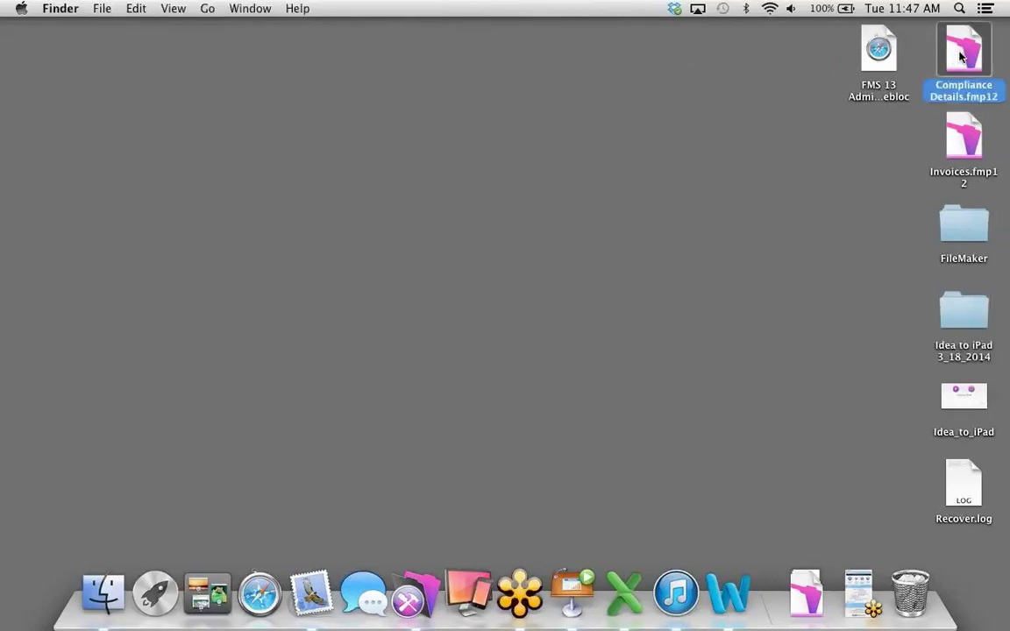
click(613, 225)
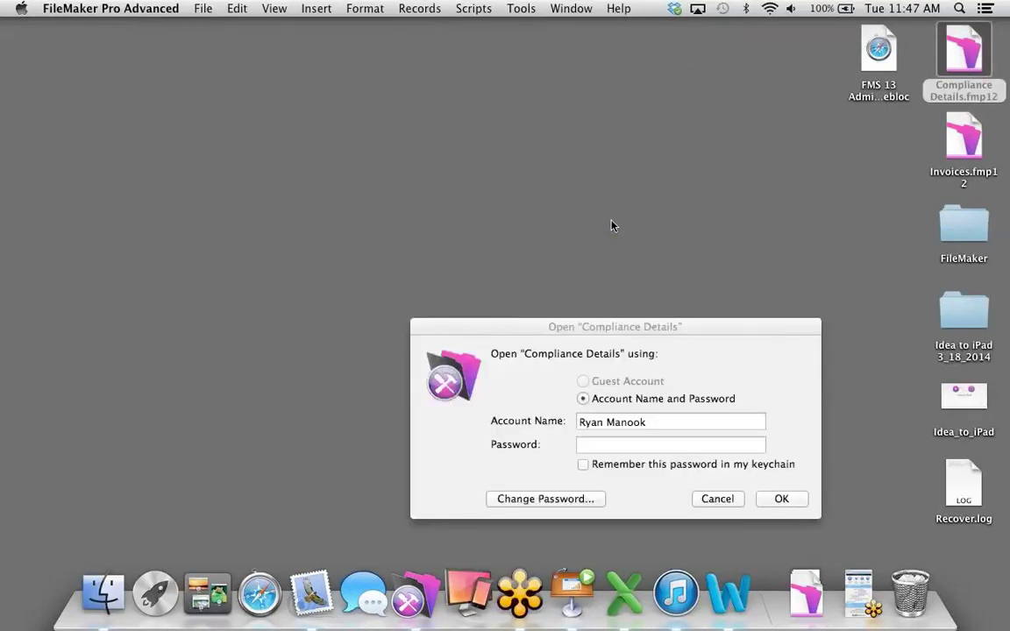
Sign in with the employee's account name and password.
drag(594, 325, 487, 135)
click(521, 230)
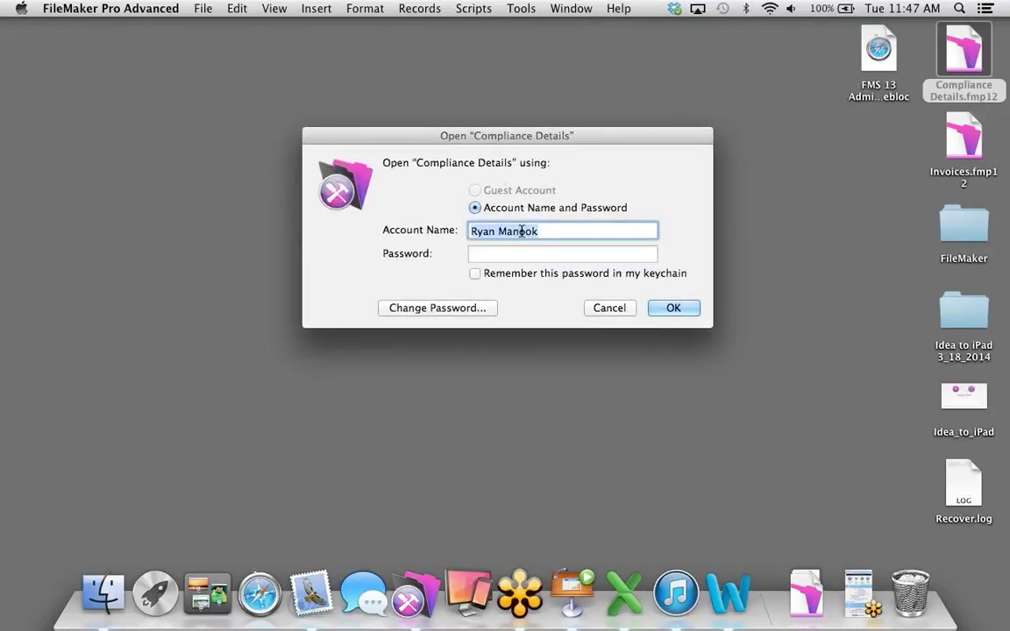
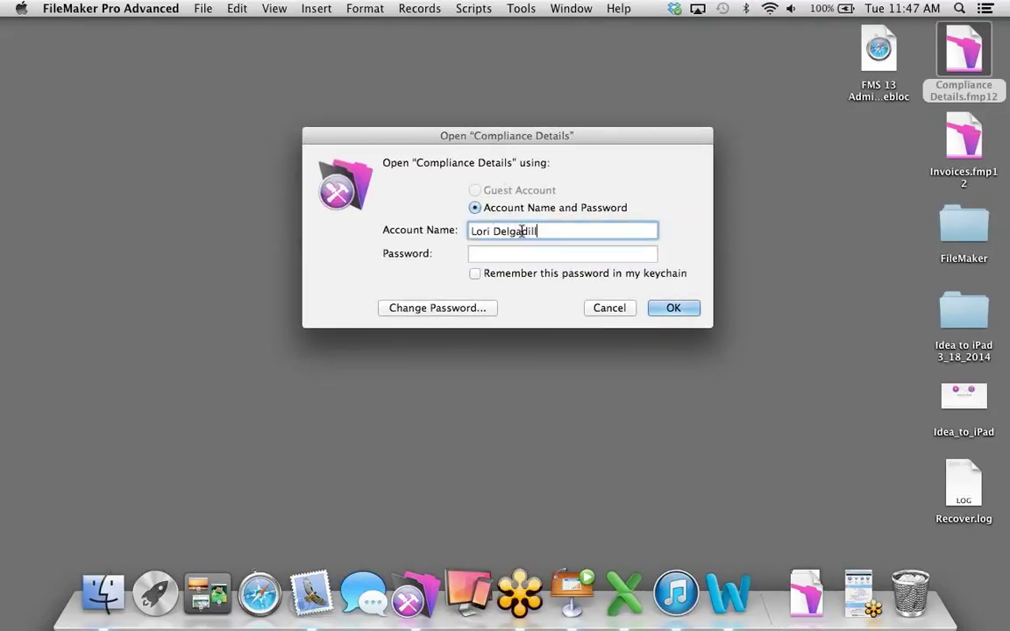
key(Tab)
text(d)
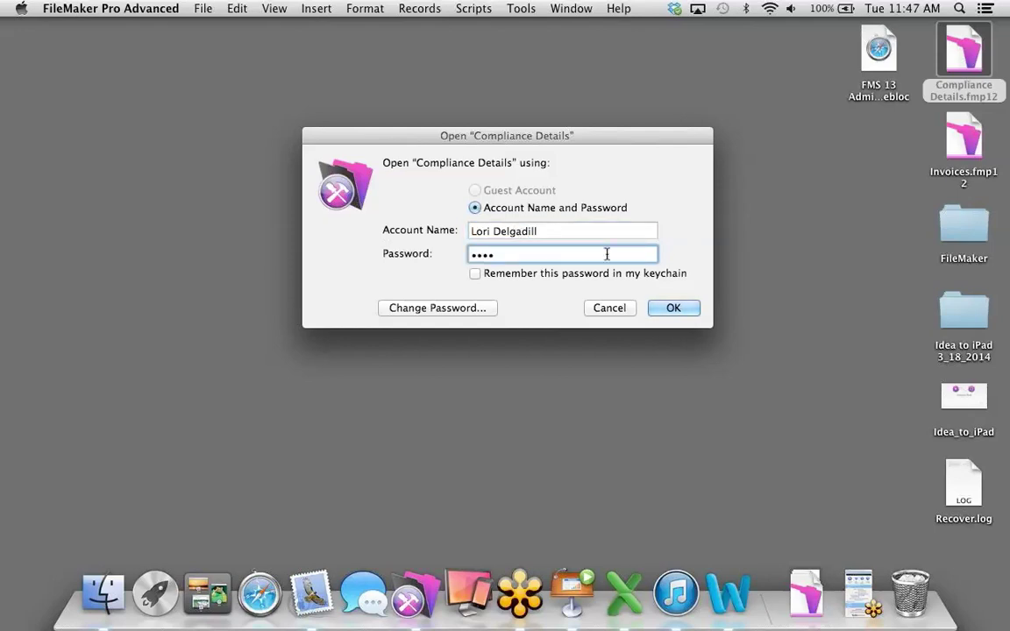
click(673, 308)
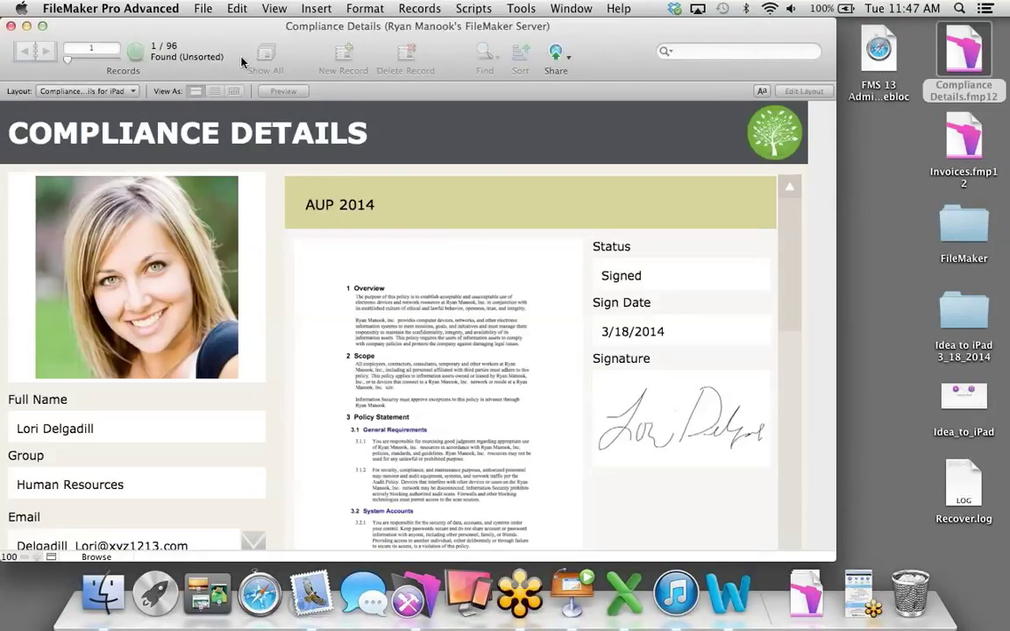
Scroll the AUP portal to see signed AUP 2014 and unsigned AUP 2013, then switch to Keynote.
drag(173, 42, 216, 44)
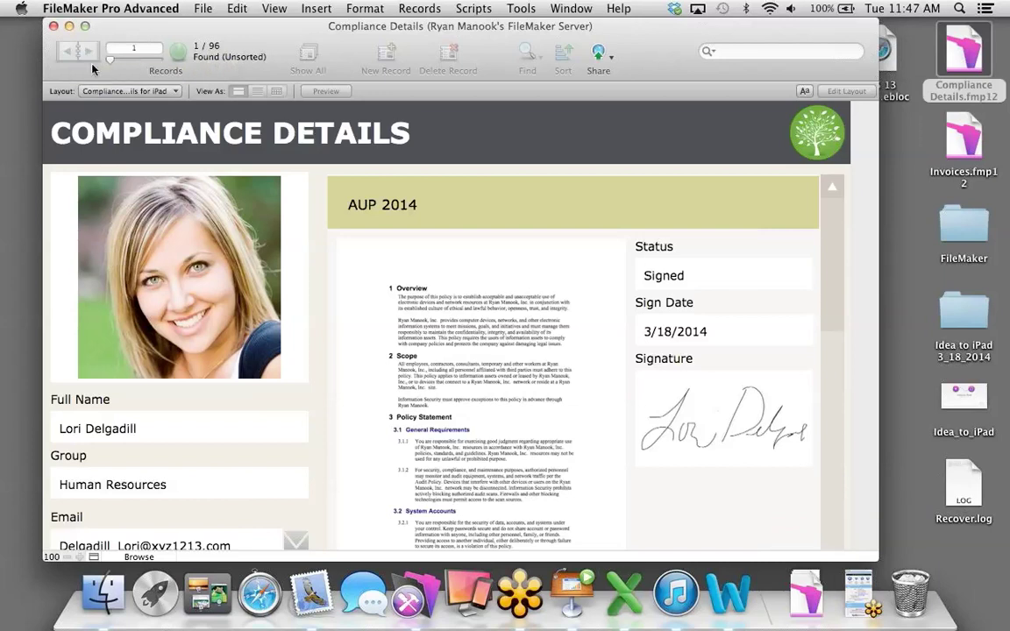
scroll(318, 311, down, 3)
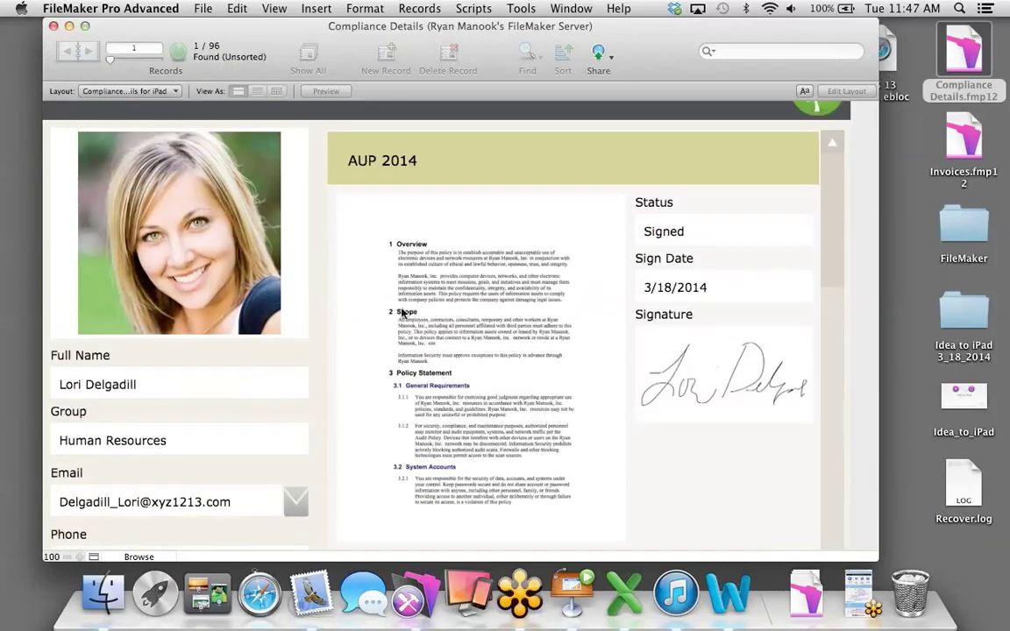
scroll(401, 312, down, 5)
scroll(401, 313, up, 5)
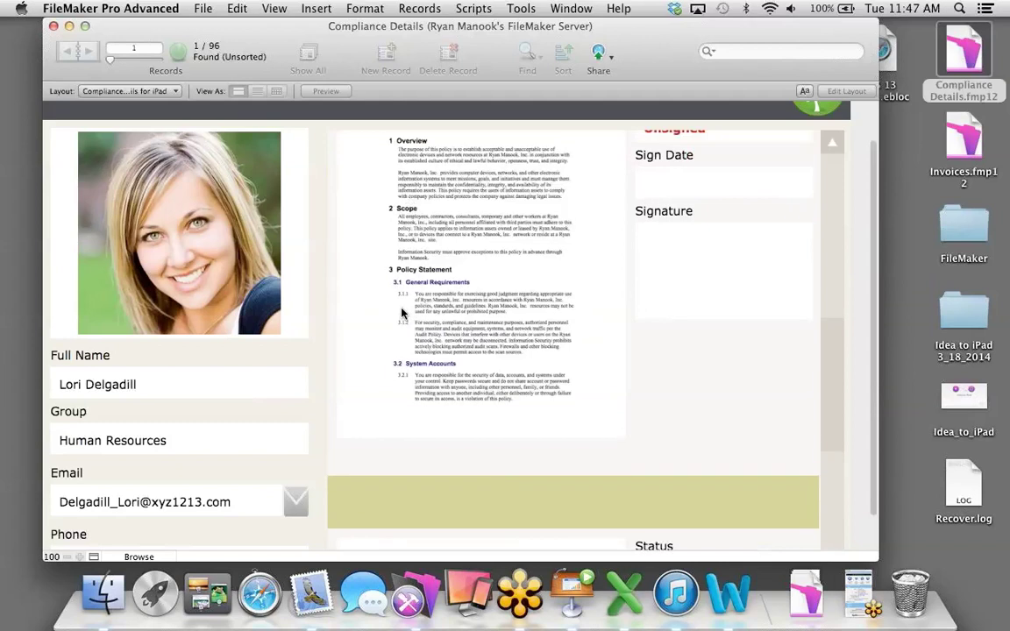
scroll(402, 312, up, 3)
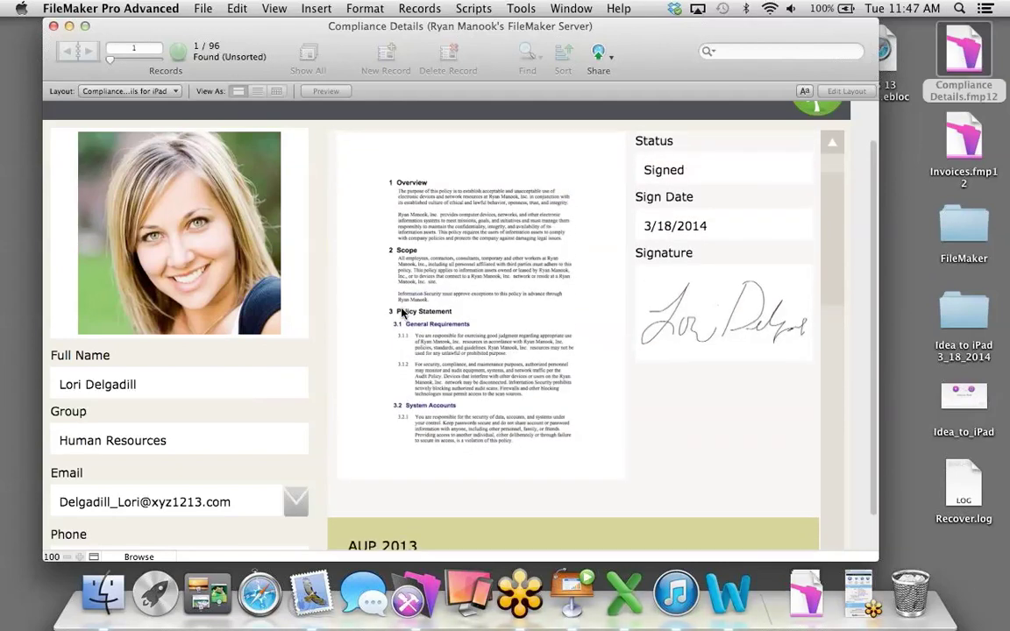
scroll(401, 313, down, 5)
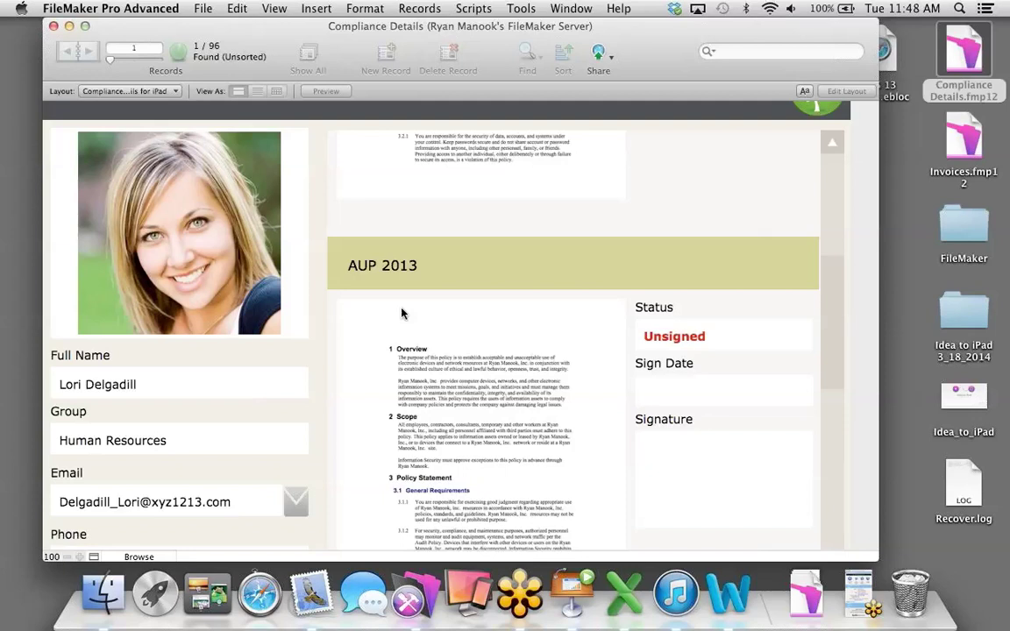
scroll(401, 313, up, 5)
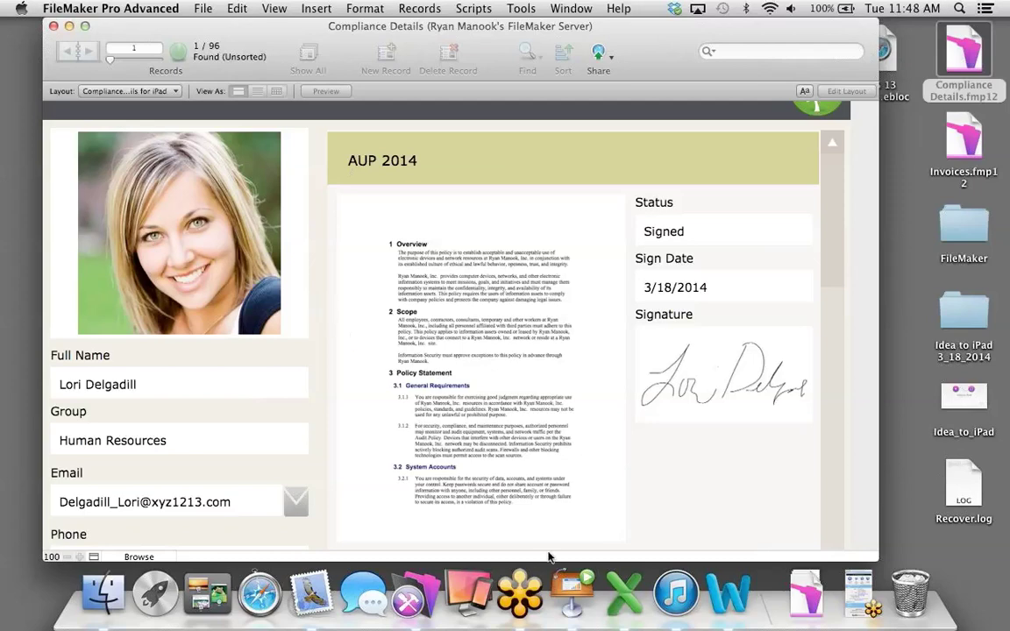
click(569, 584)
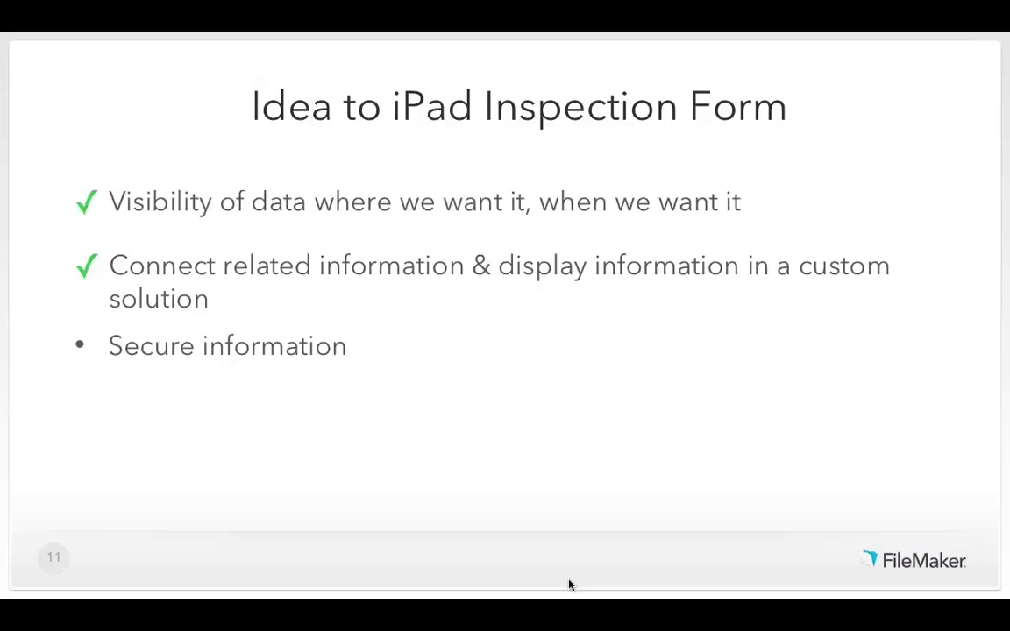
Advance to slide 12, where 'Secure information' is now ticked.
key(Right)
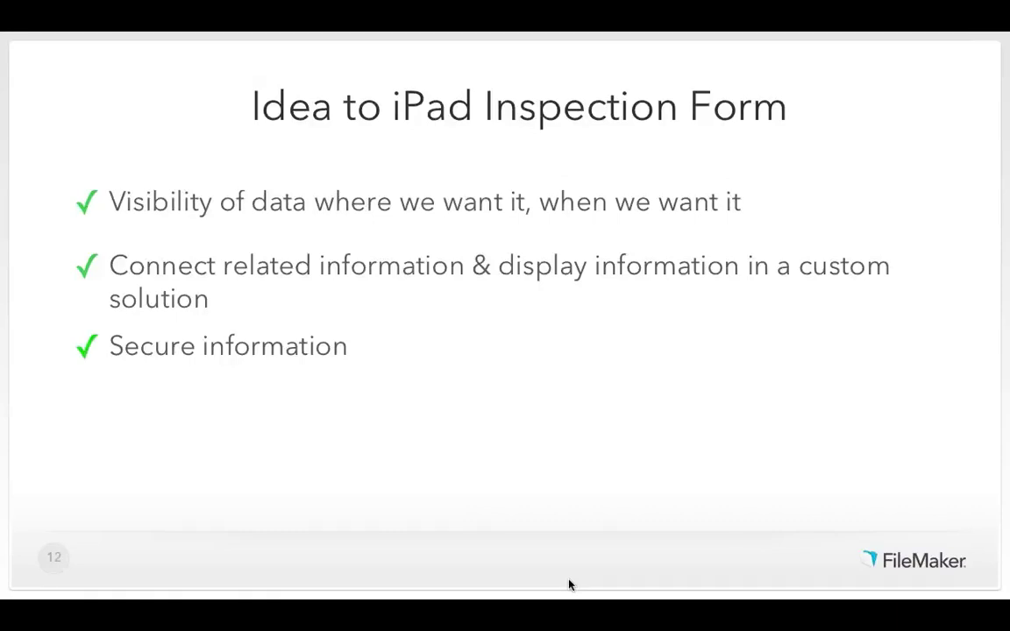